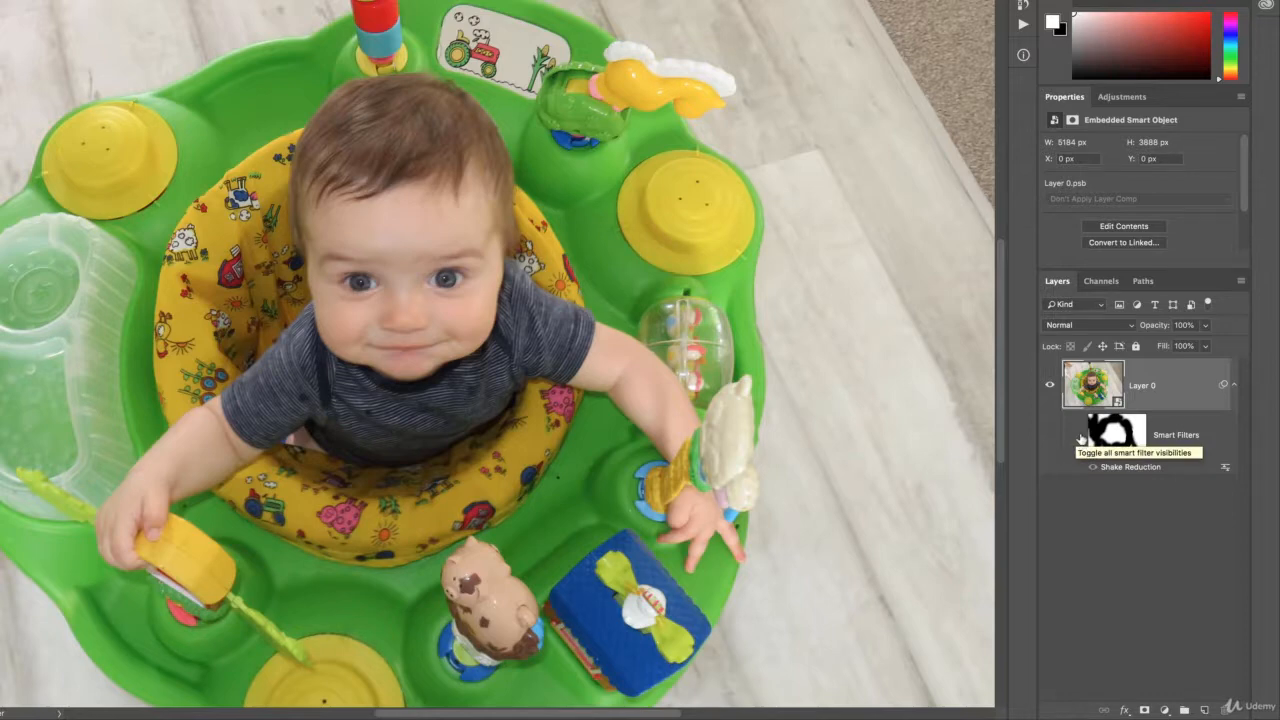
Toggle the smart filter visibility on Layer 0 to compare the photo with and without Shake Reduction
click(1080, 437)
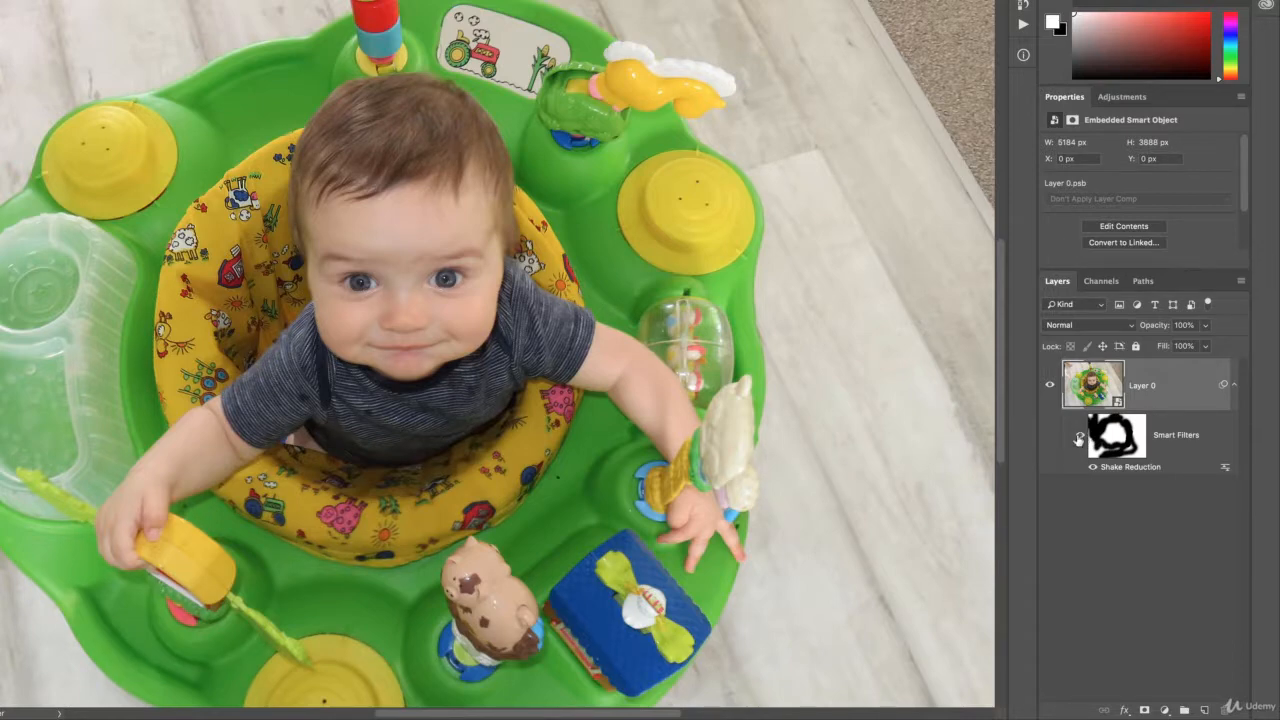
click(1079, 439)
click(1079, 438)
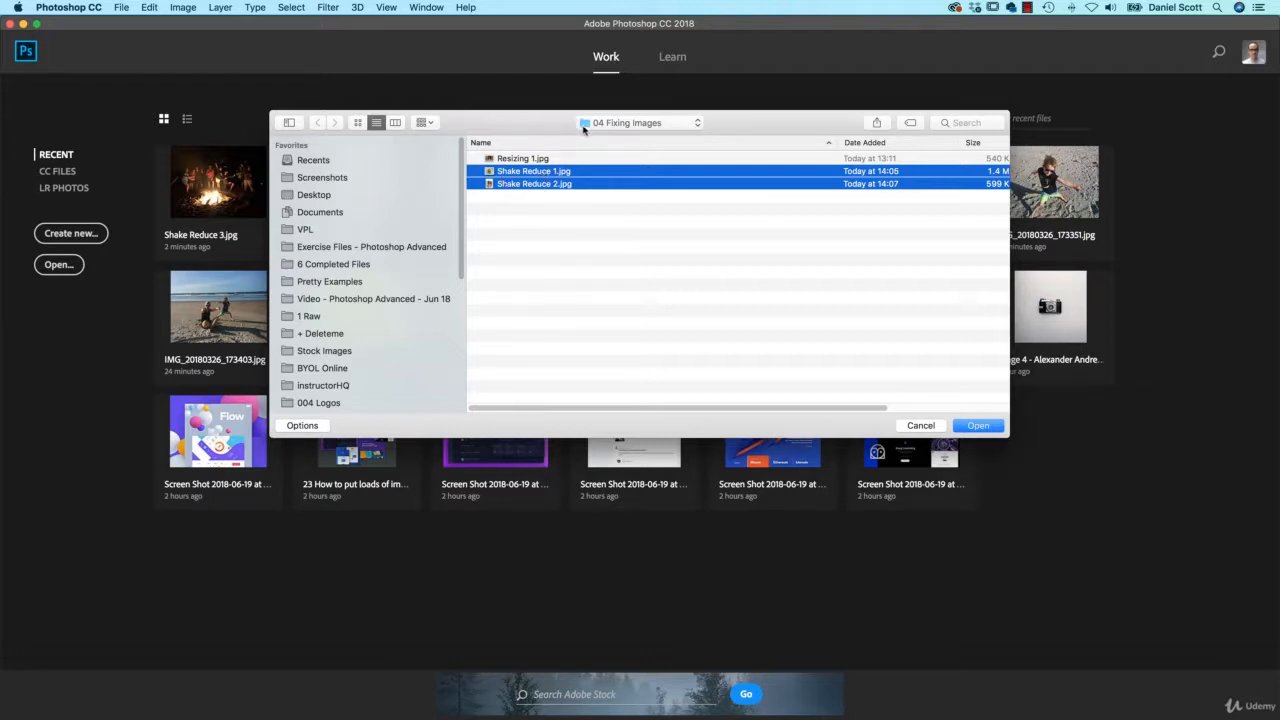
Open Shake Reduce 1.jpg and Shake Reduce 2.jpg, and inspect the first at 50% and the second at 100%
click(977, 427)
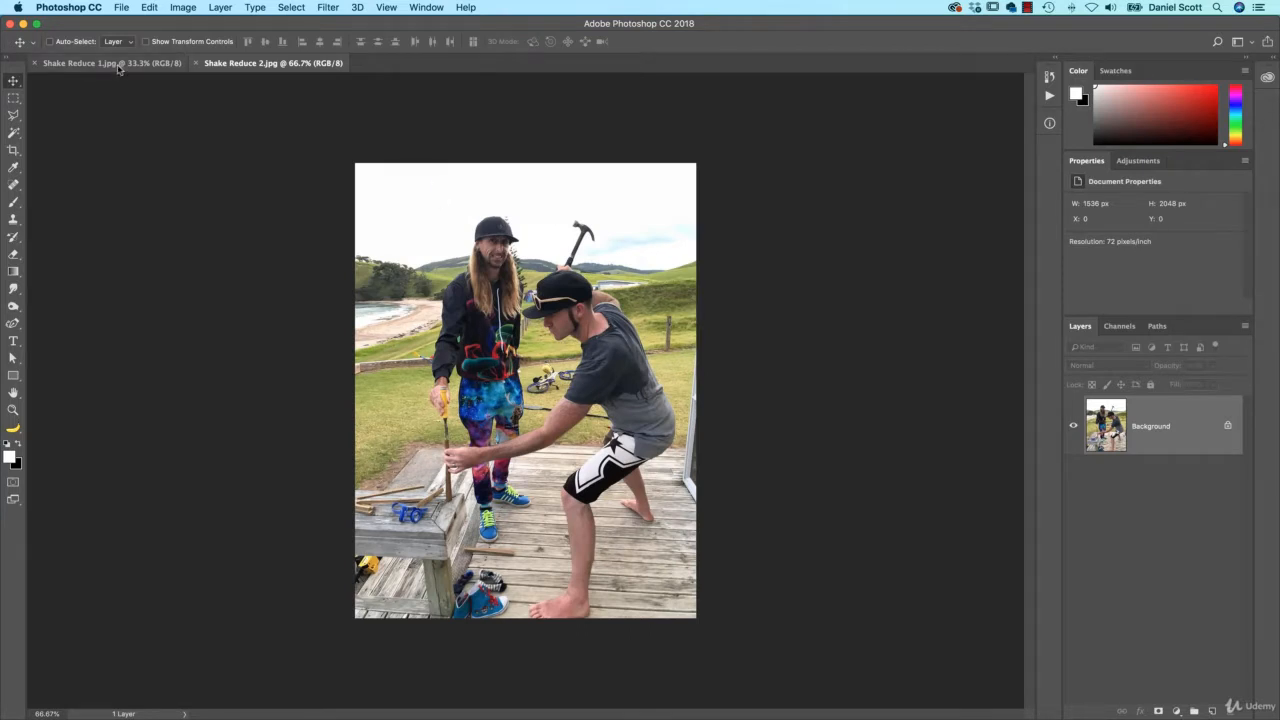
click(118, 67)
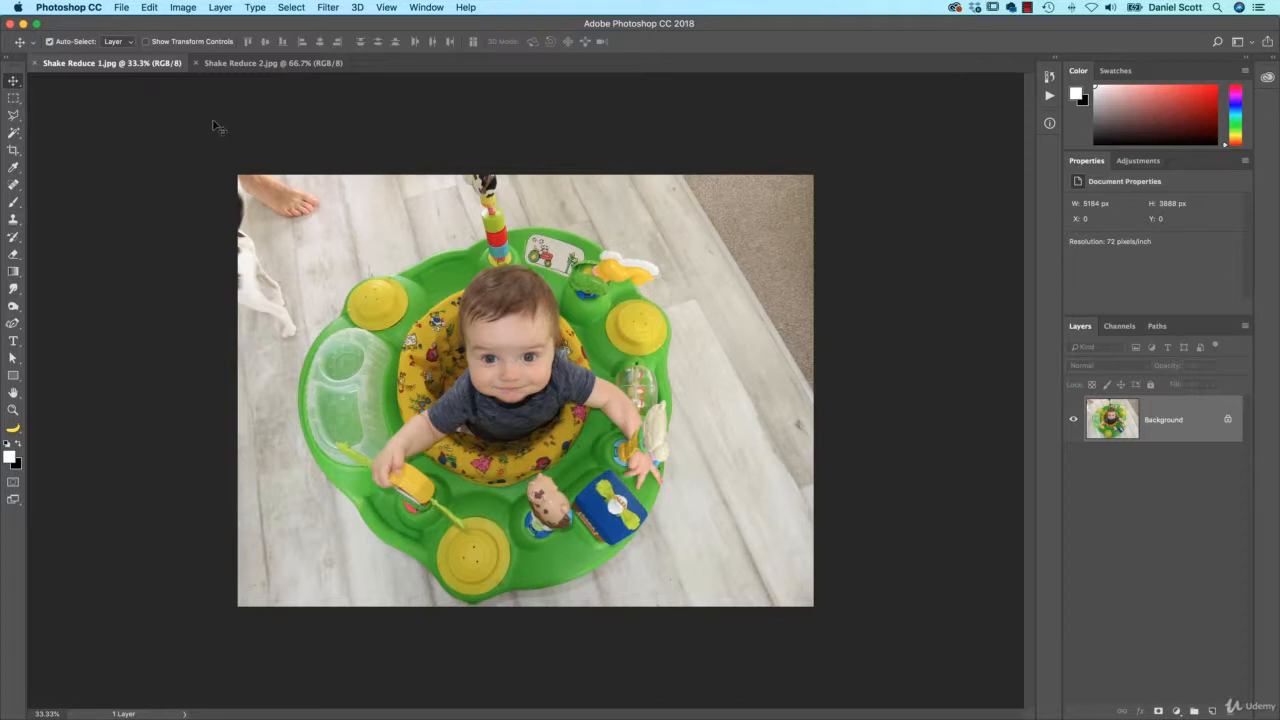
key(super+equal)
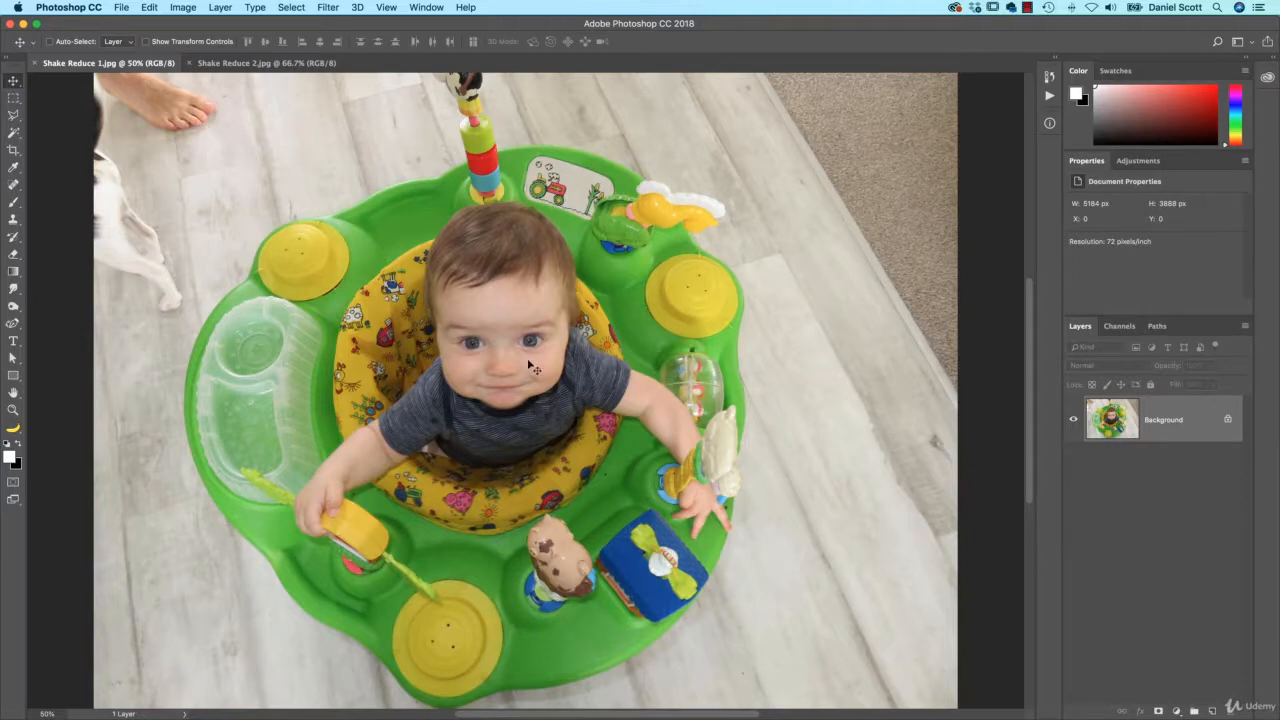
click(255, 62)
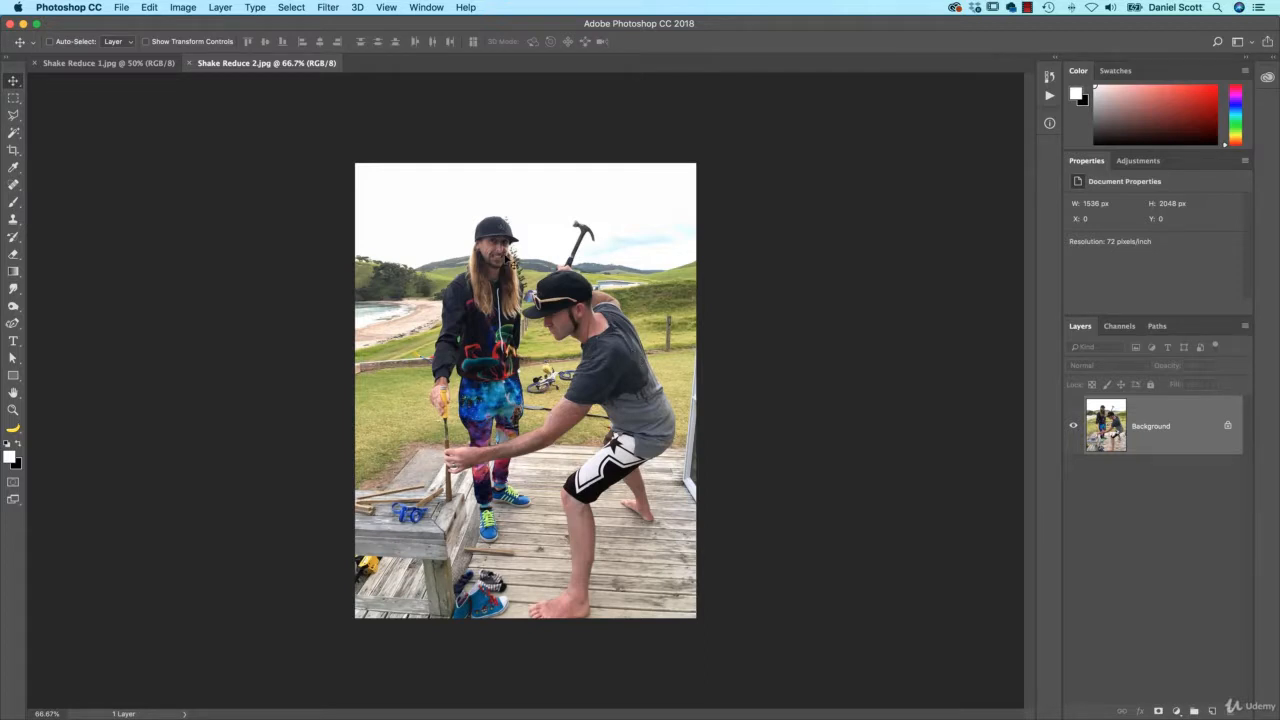
key(super+1)
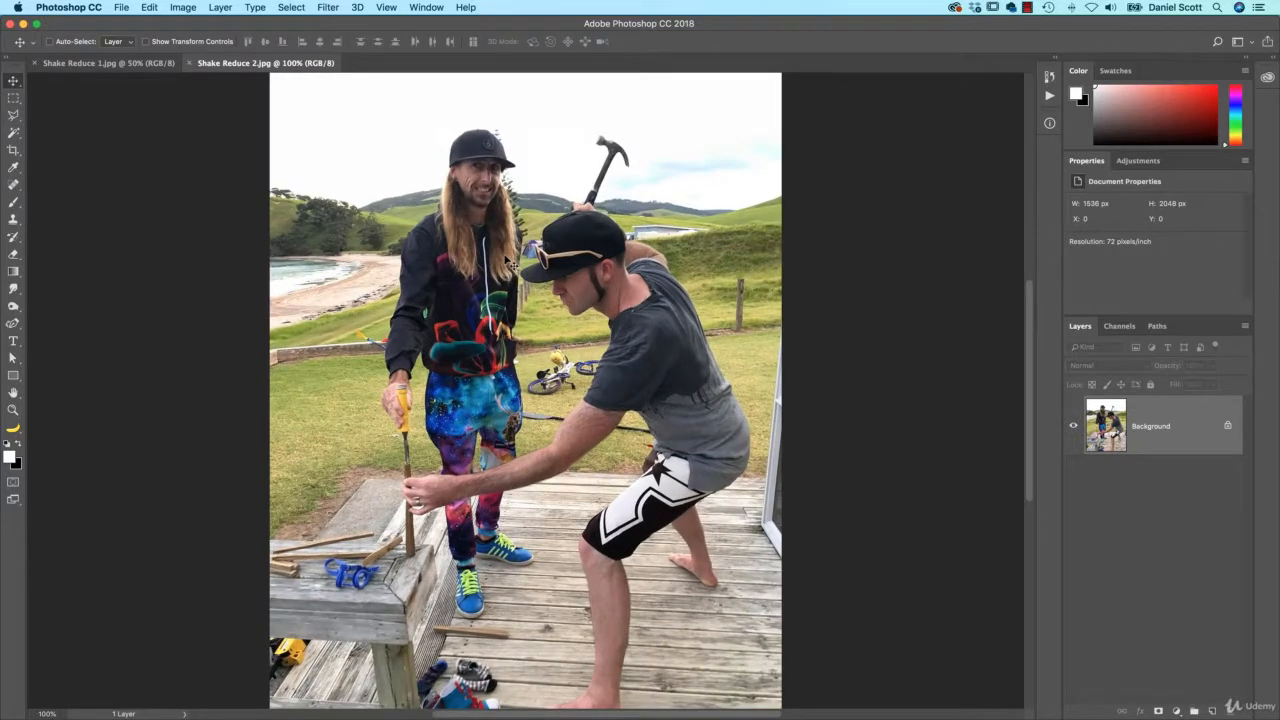
Convert the Background layer of Shake Reduce 1.jpg to a smart object
click(106, 63)
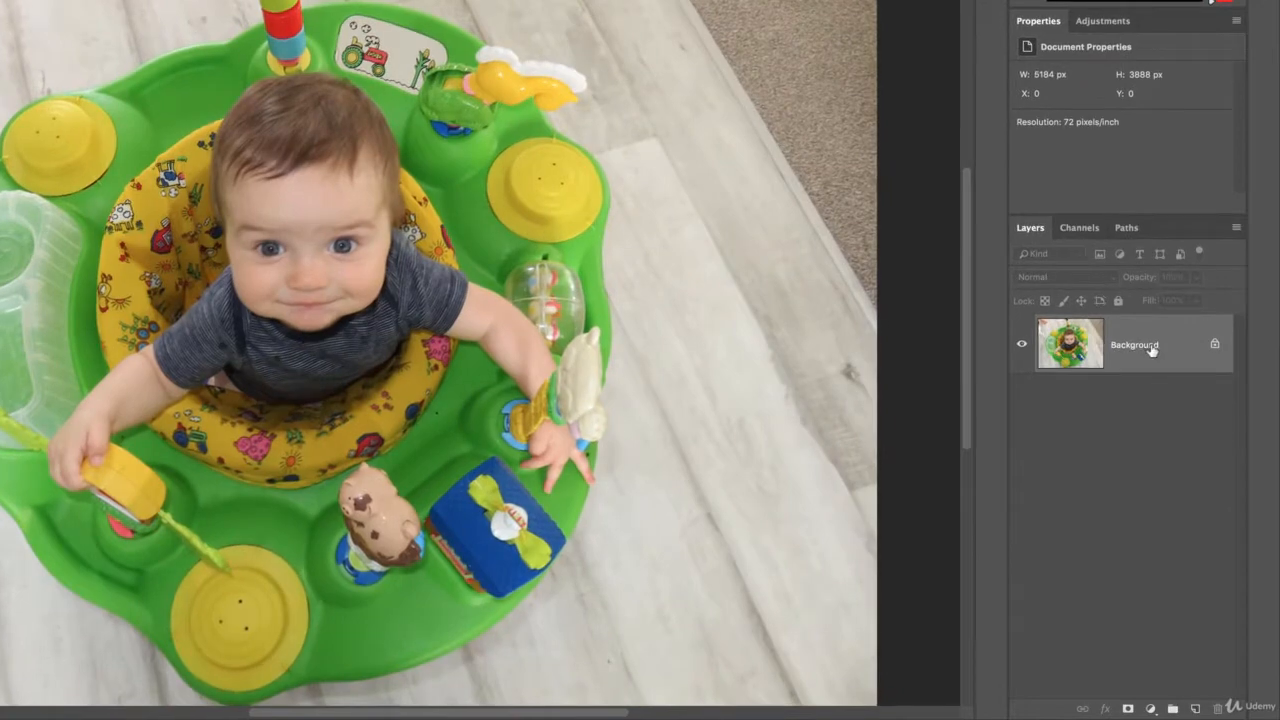
right_click(1165, 420)
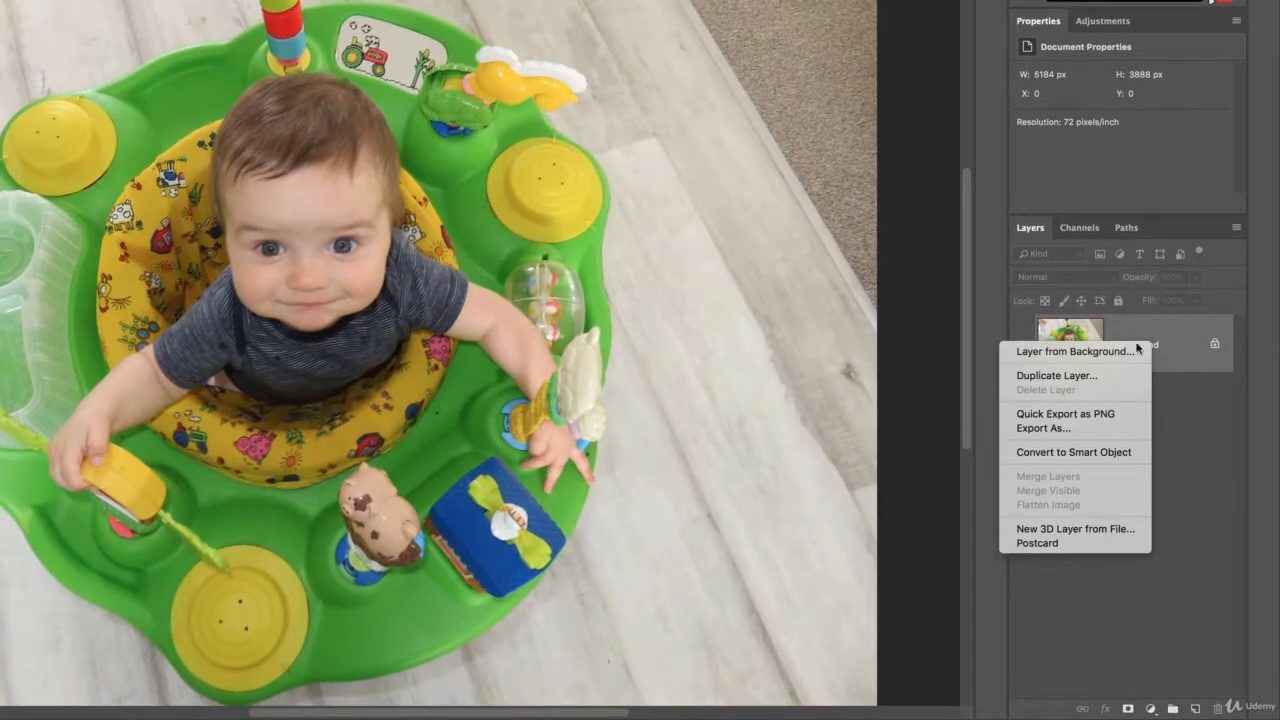
click(987, 460)
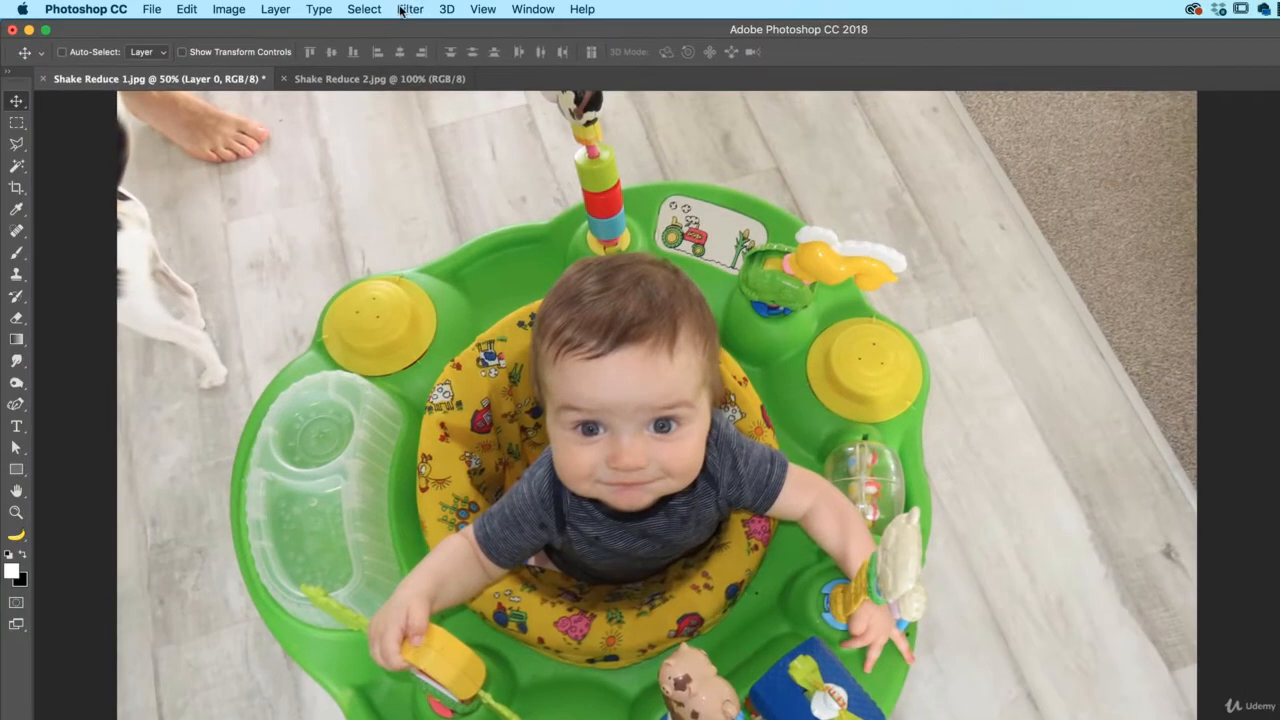
Start the Shake Reduction sharpening filter on the smart object and collapse its Advanced settings
click(402, 10)
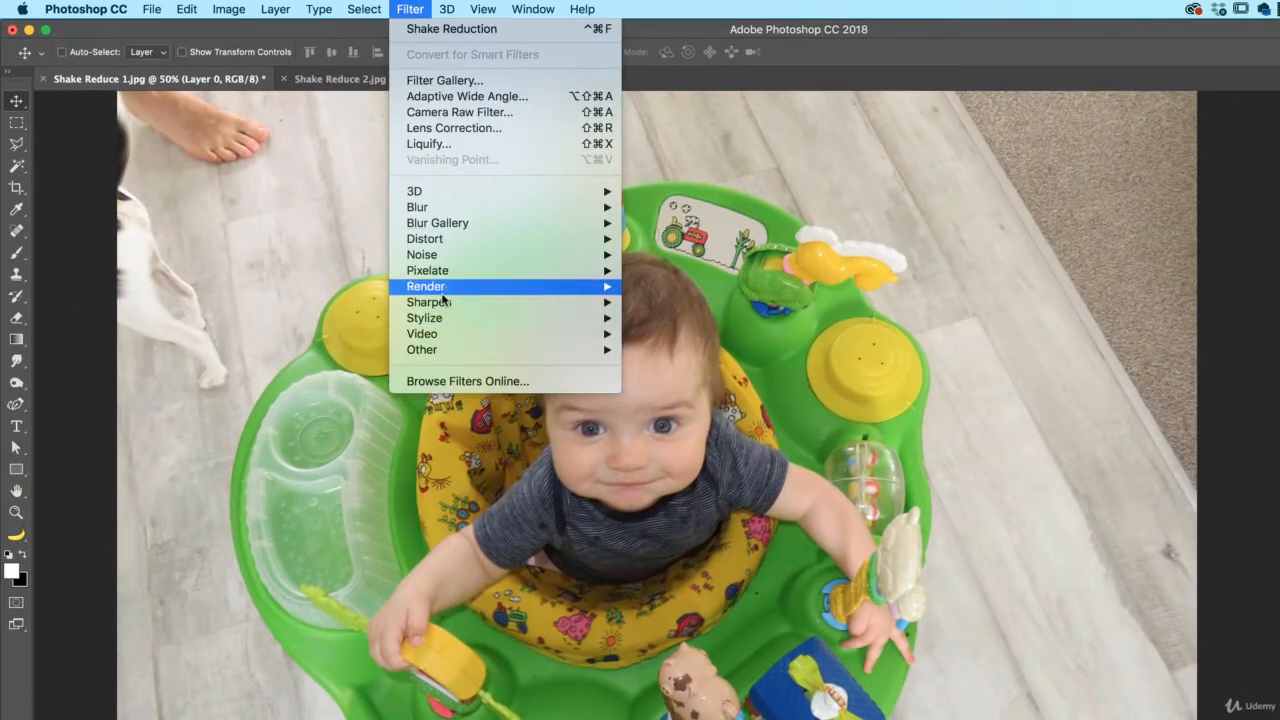
mouse_move(447, 302)
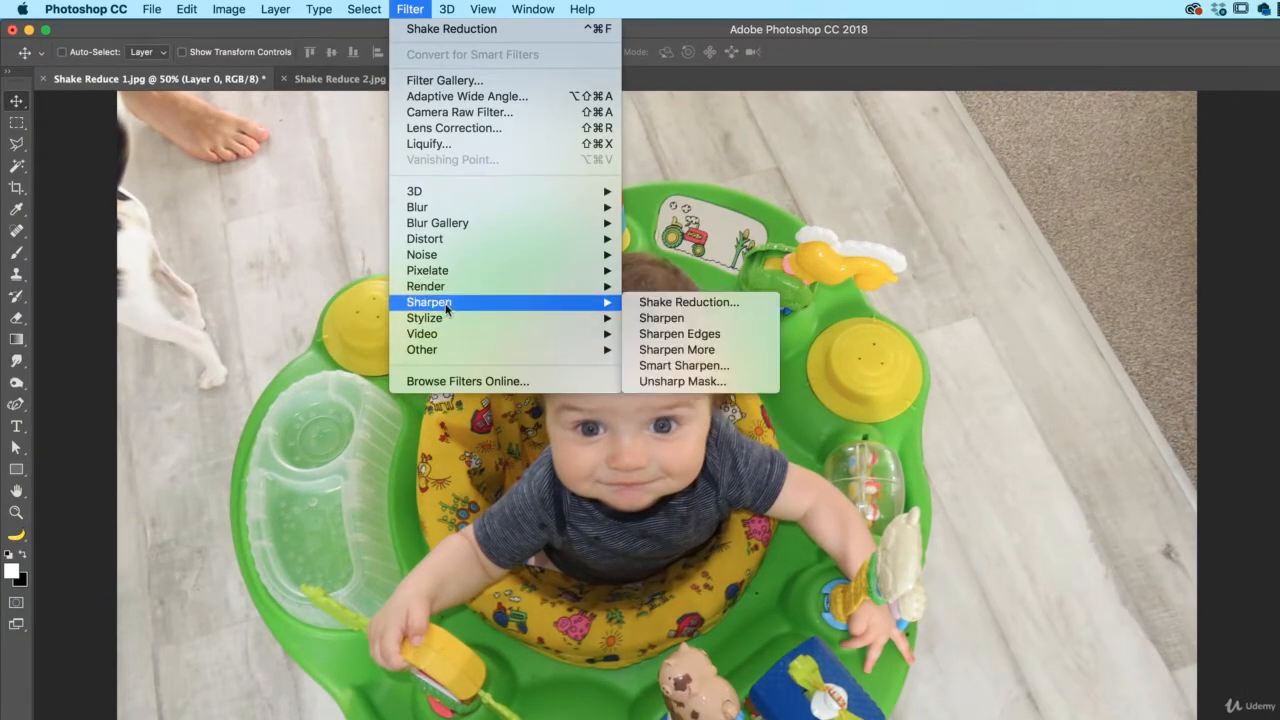
click(668, 303)
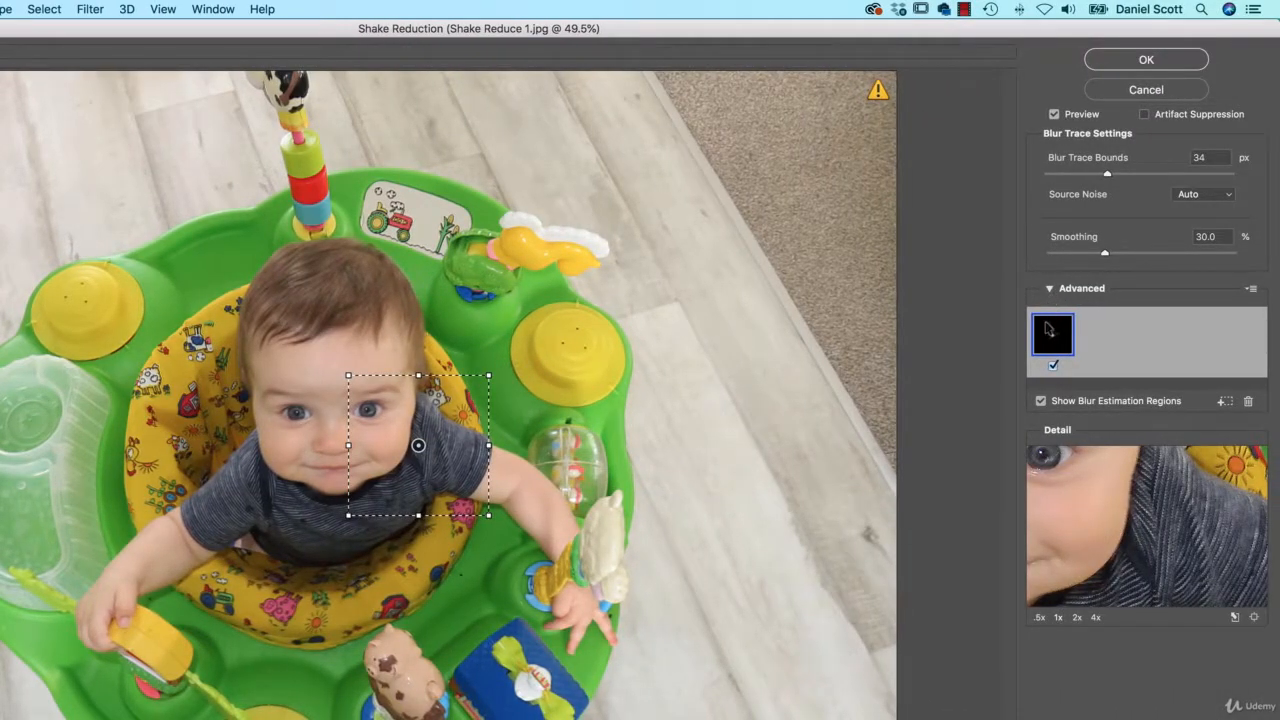
click(1050, 289)
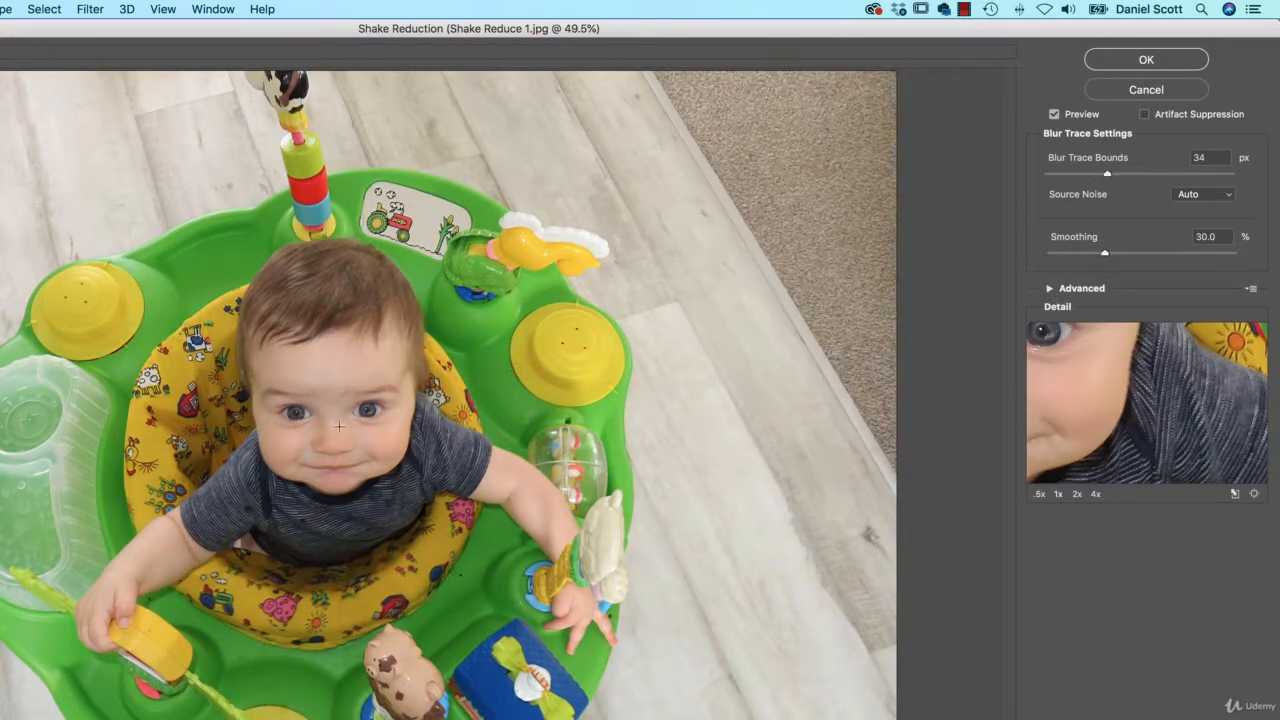
Centre the detail preview on the baby's eyes
click(339, 427)
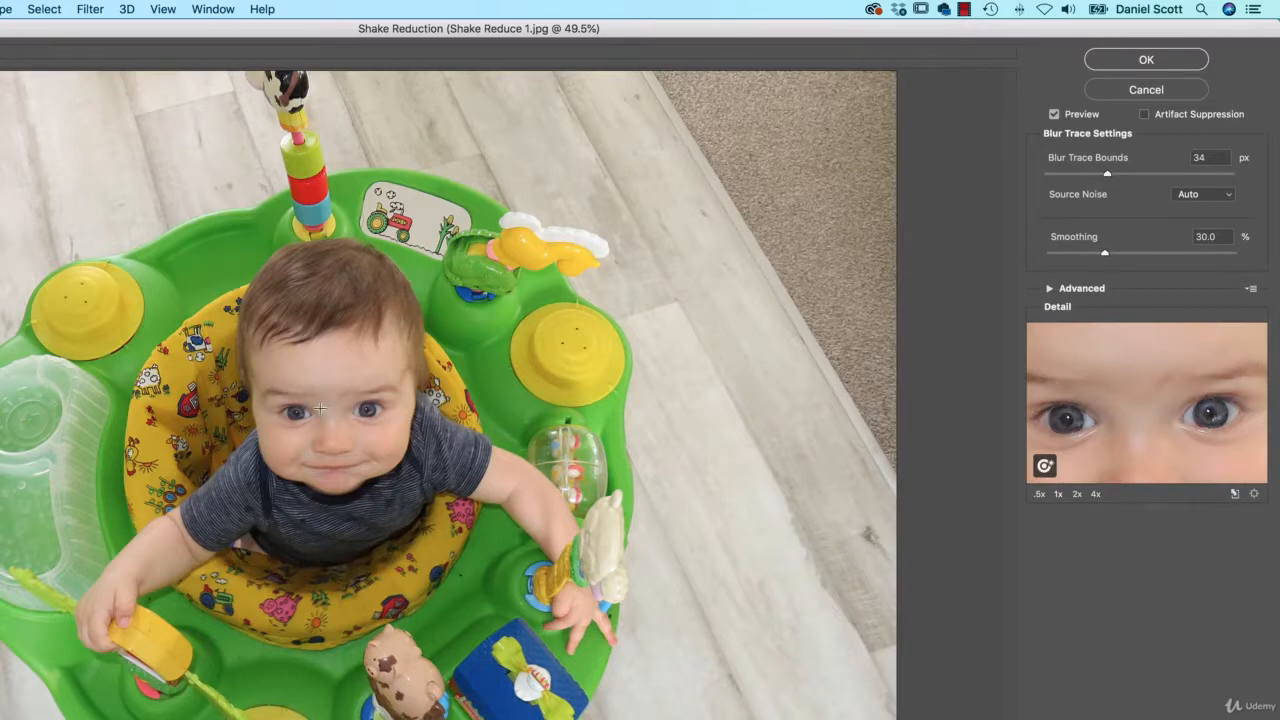
click(364, 411)
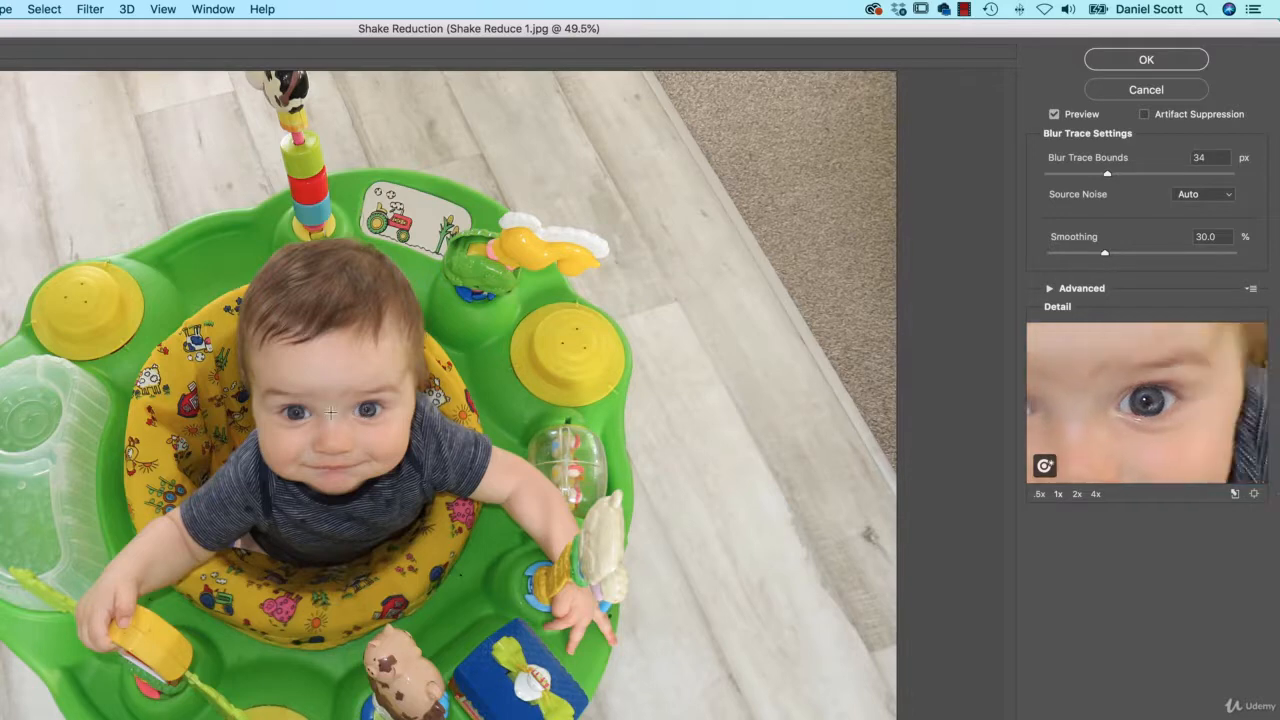
click(331, 413)
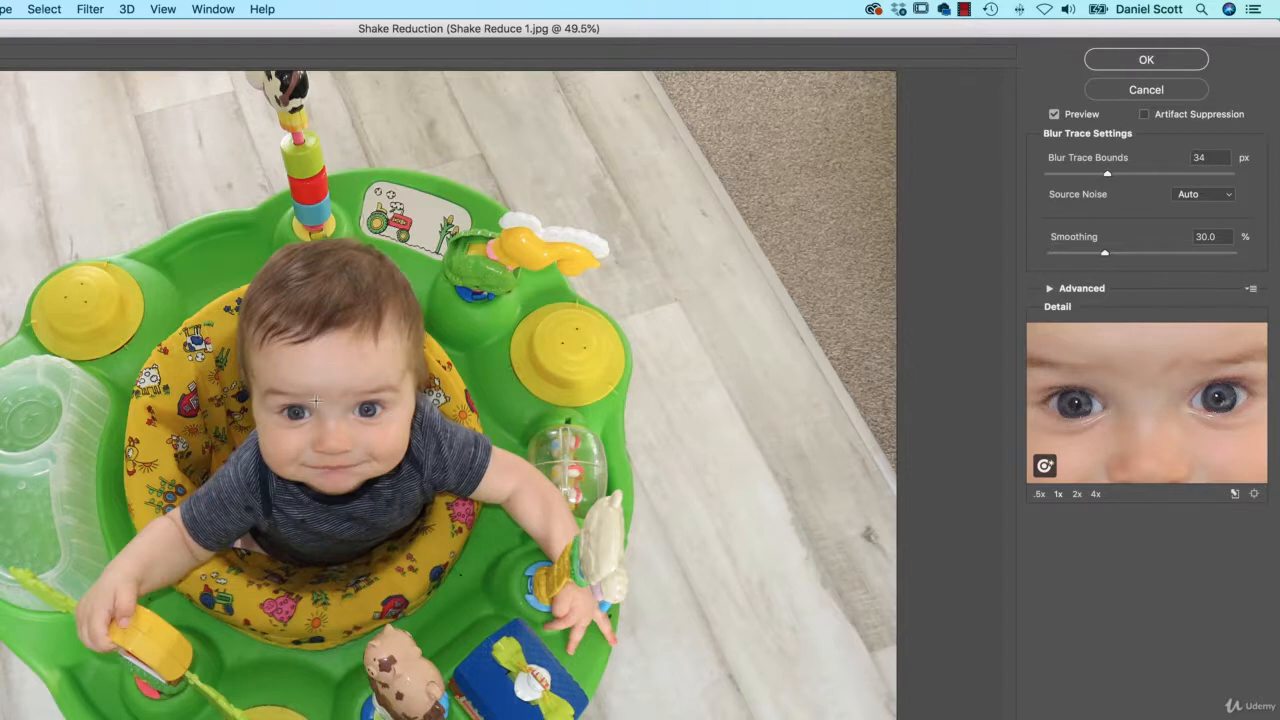
Enable Artifact Suppression, try Blur Trace Bounds of 19 and 110 px, settle on 17 px and refresh the preview
click(1144, 114)
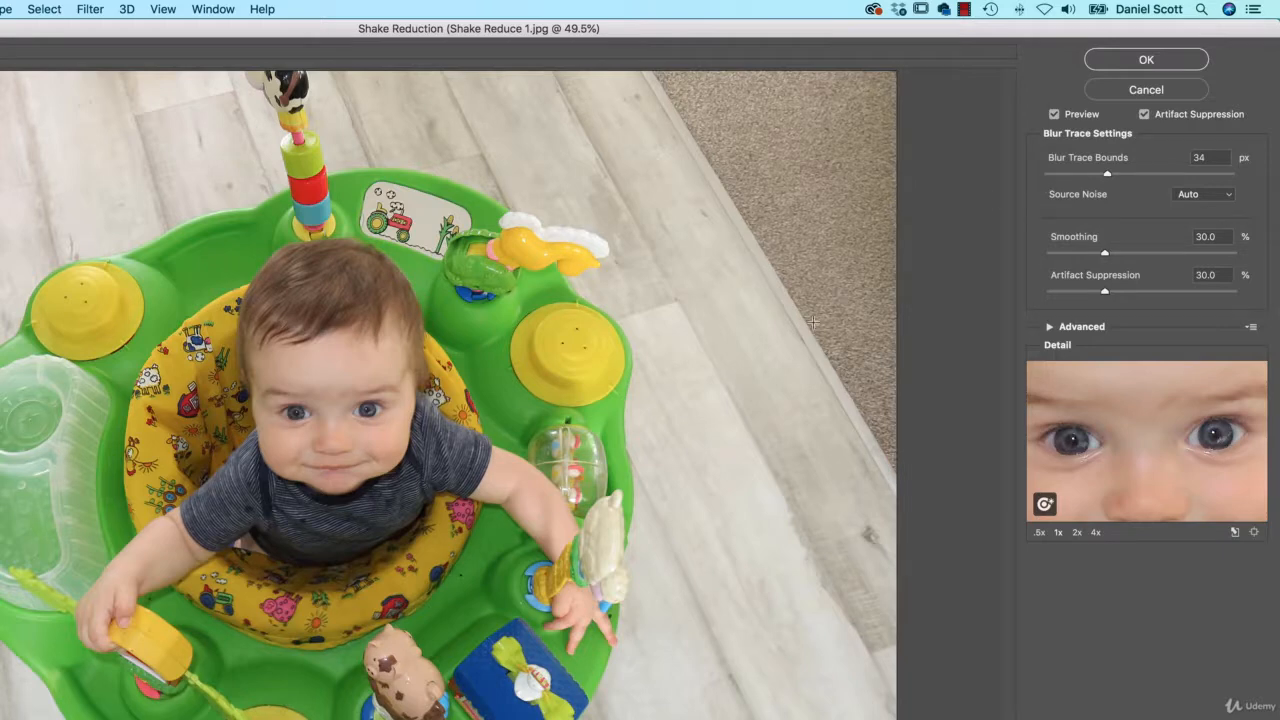
click(1070, 174)
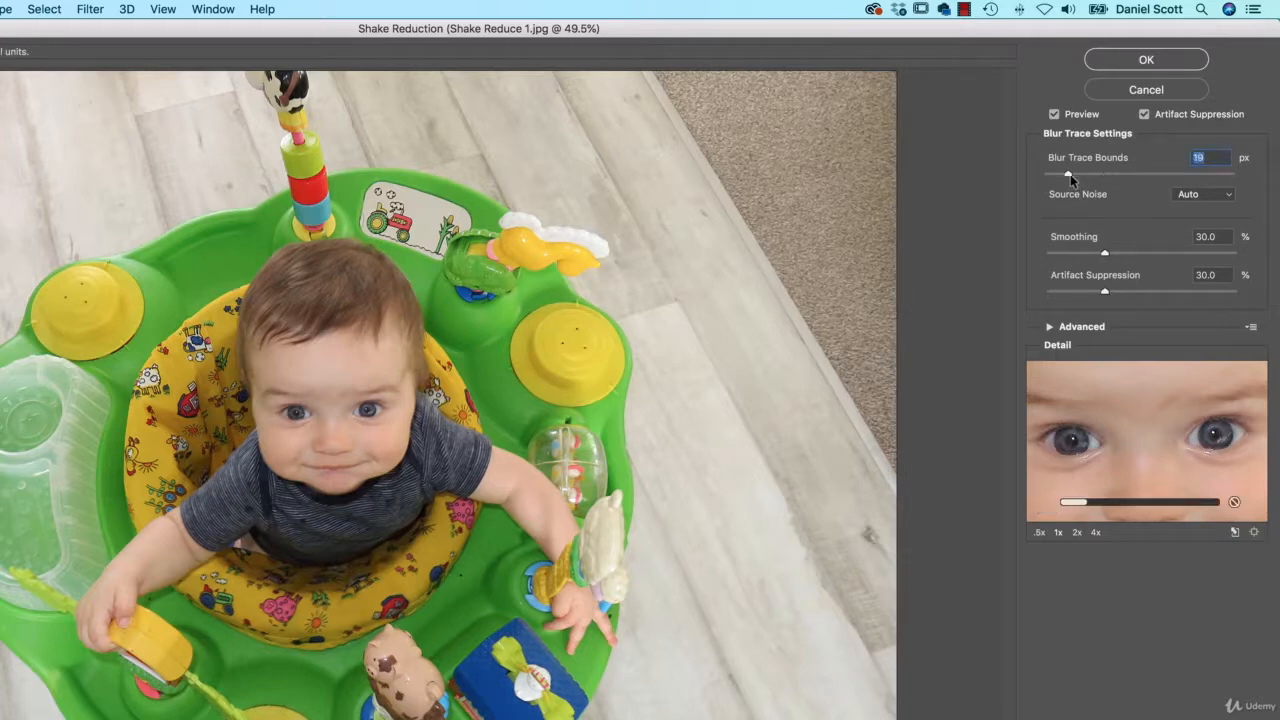
click(1188, 174)
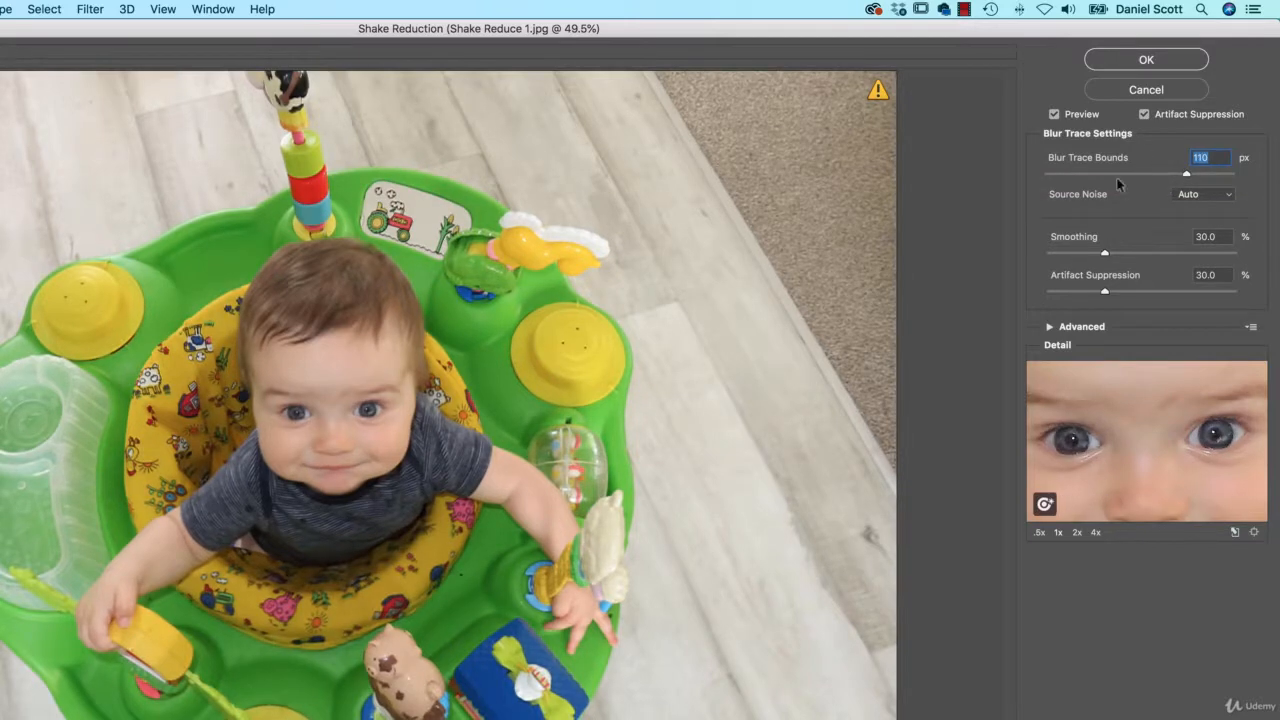
click(1064, 174)
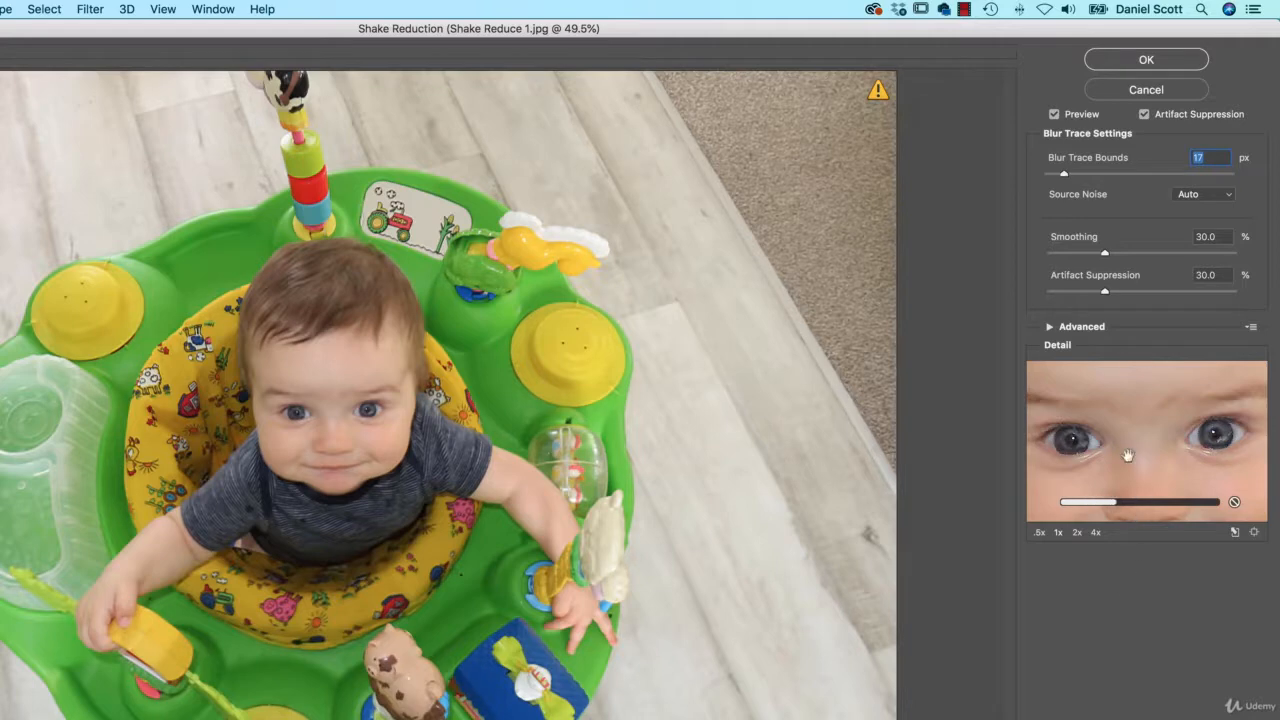
click(878, 91)
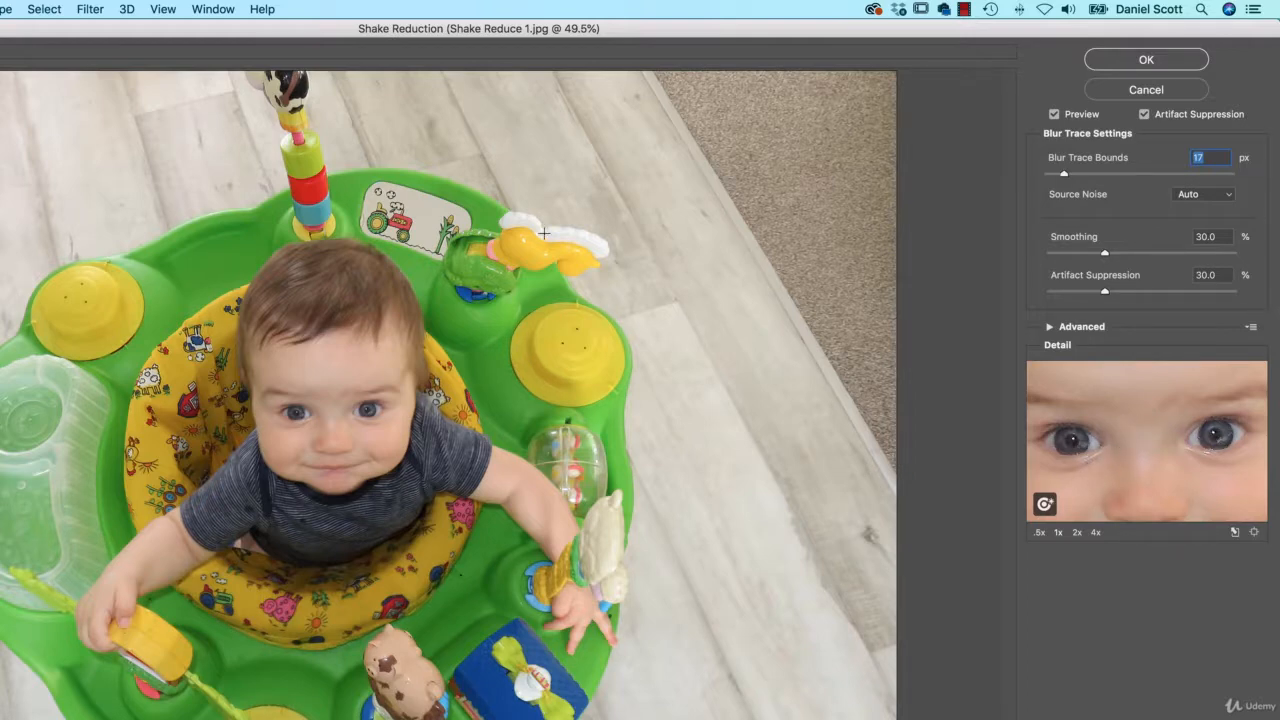
Compare the photo with the Shake Reduction preview on and off, viewed at 100% and 66.7% zoom
key(super+equal)
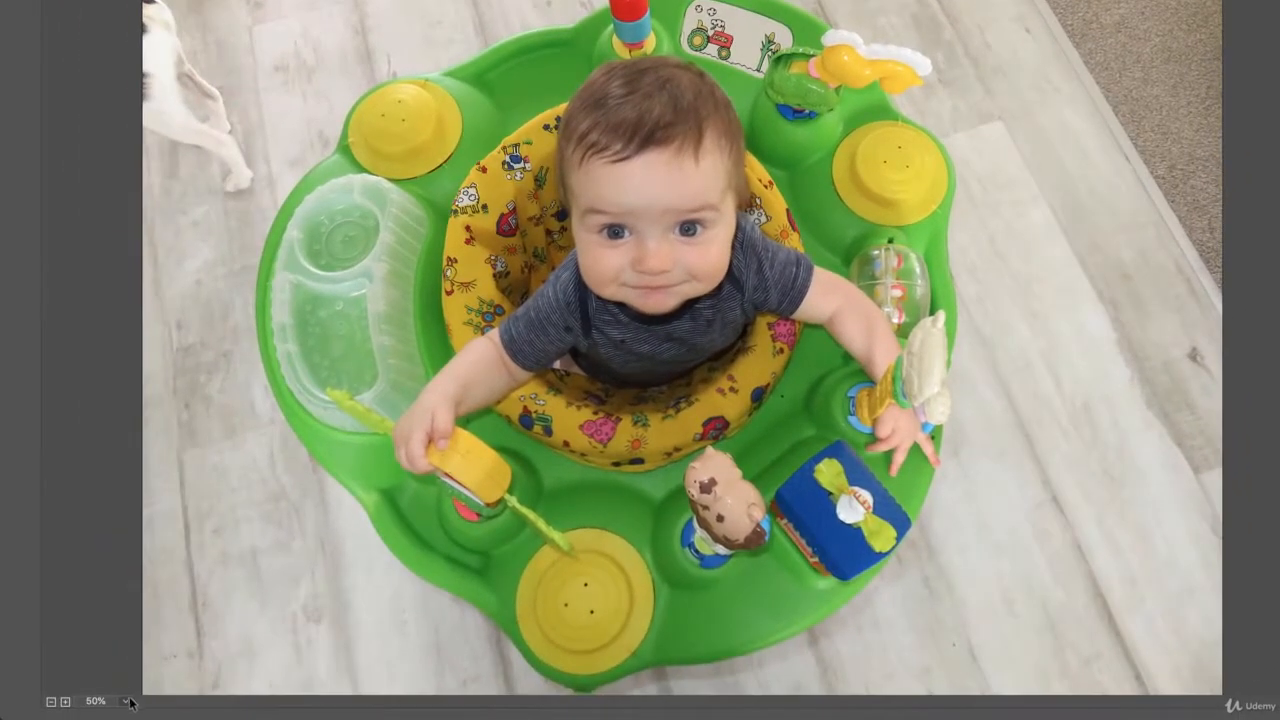
click(124, 701)
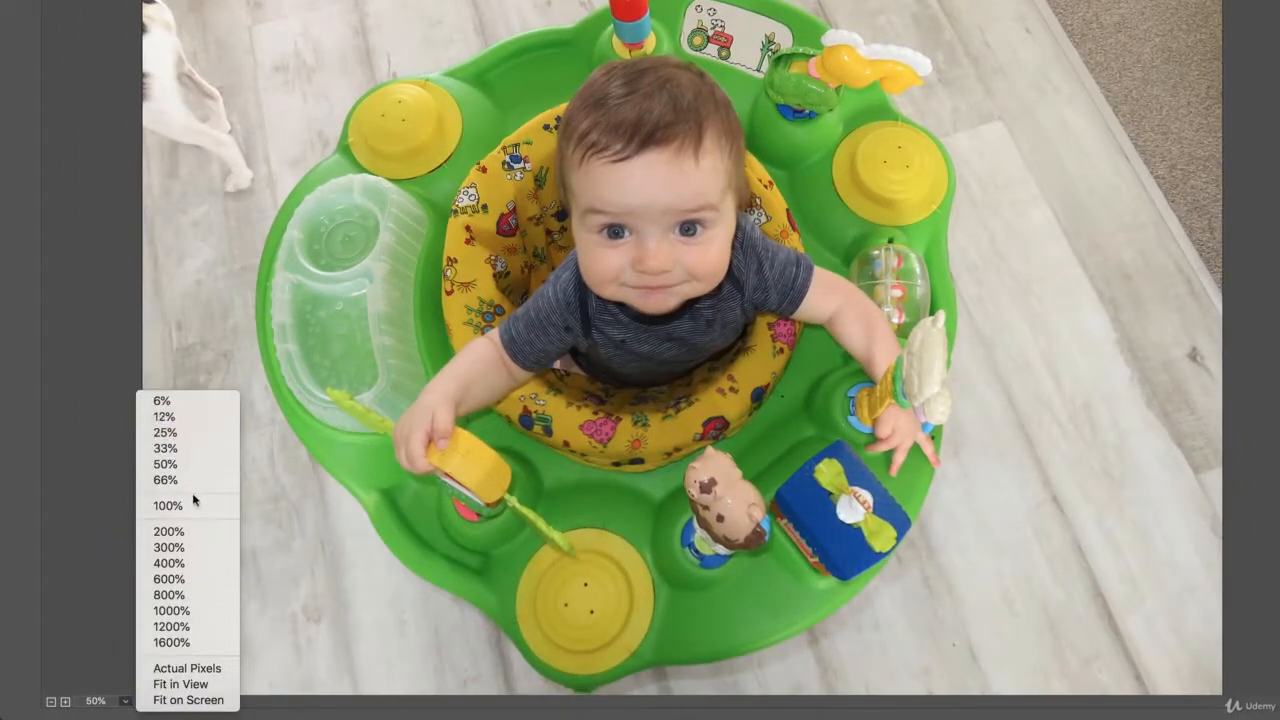
click(197, 507)
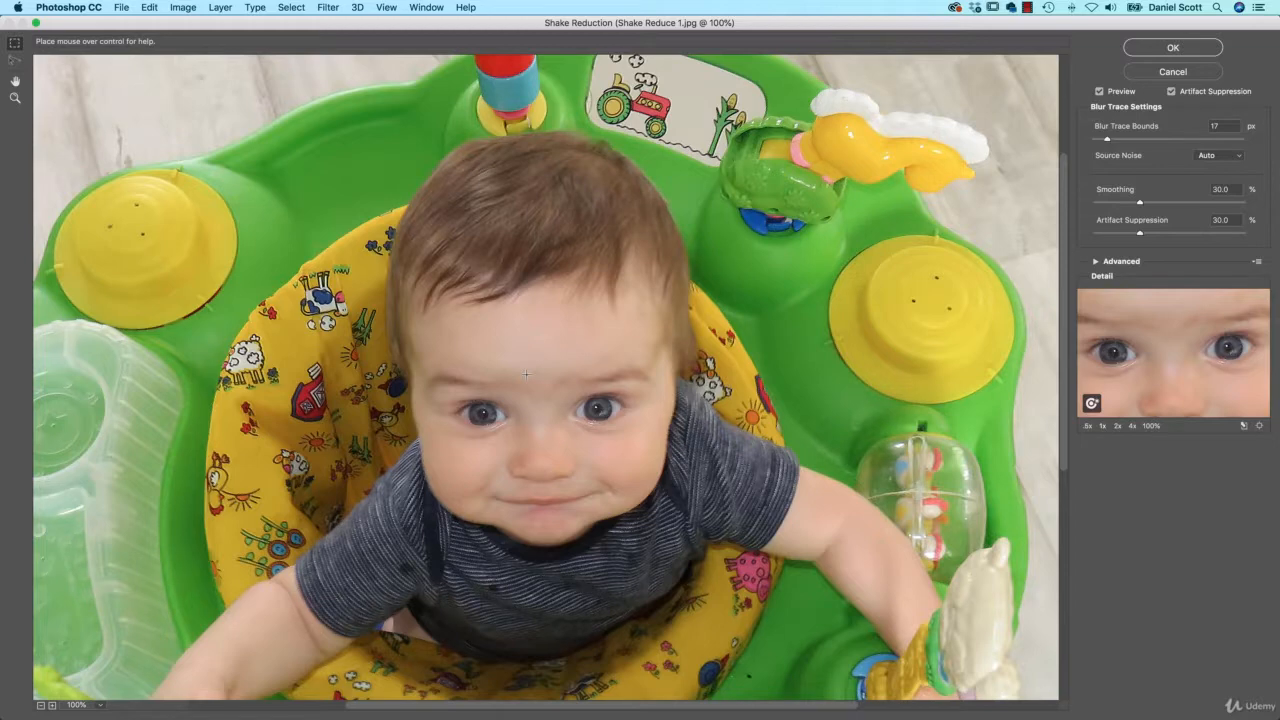
key(super+minus)
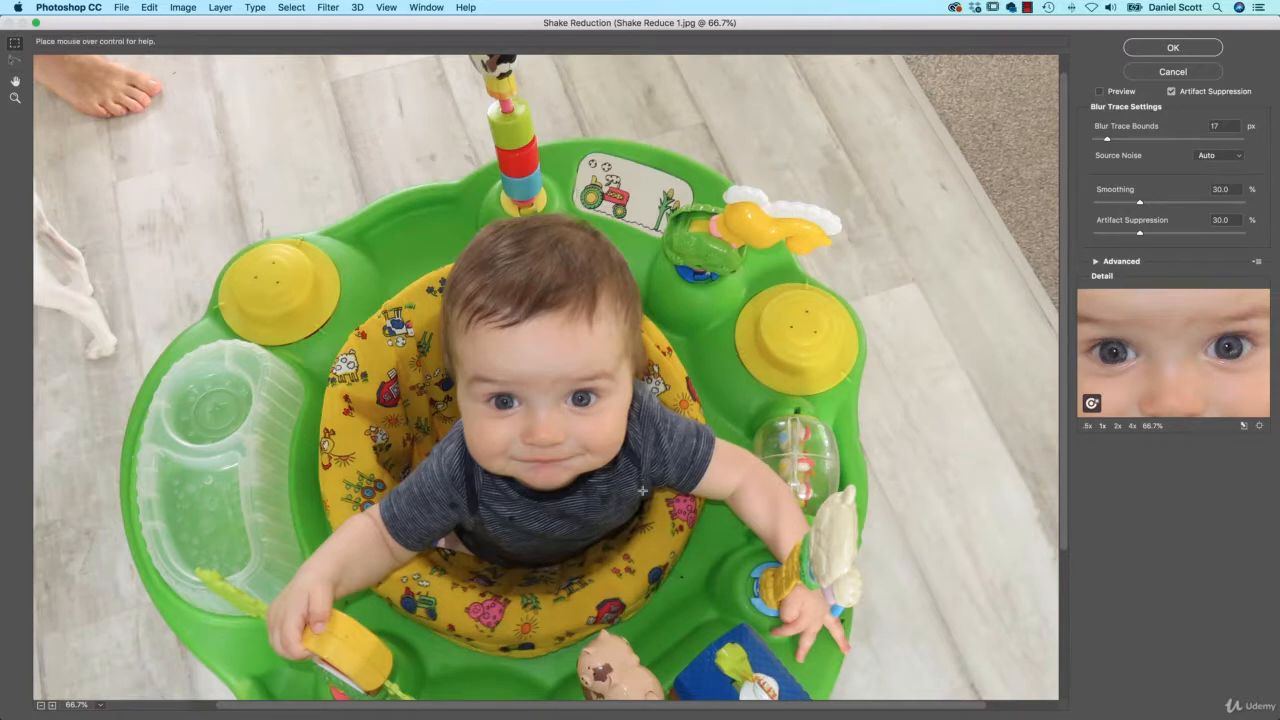
key(p)
key(p)
key(p)
key(p)
key(p)
key(p)
key(p)
Try Smoothing at 82.7%, comparing it against the original image, and settle on 16.4%
drag(1139, 202, 1217, 202)
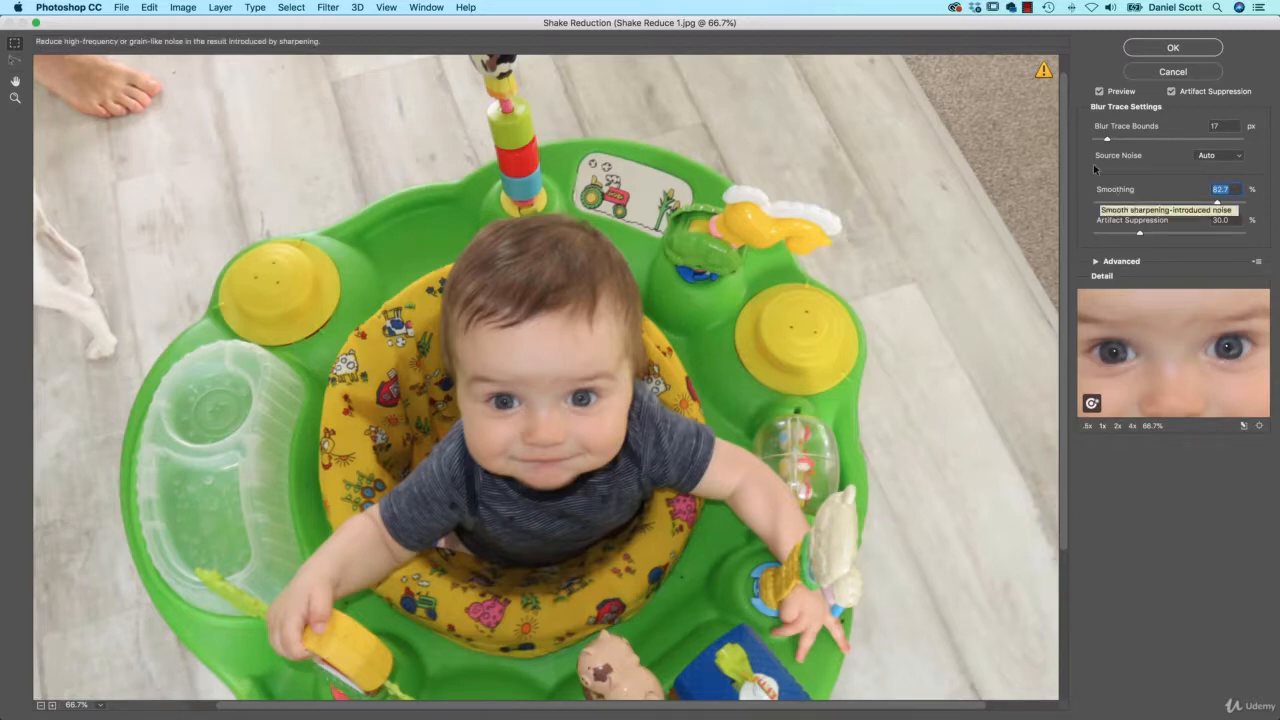
mouse_move(1042, 68)
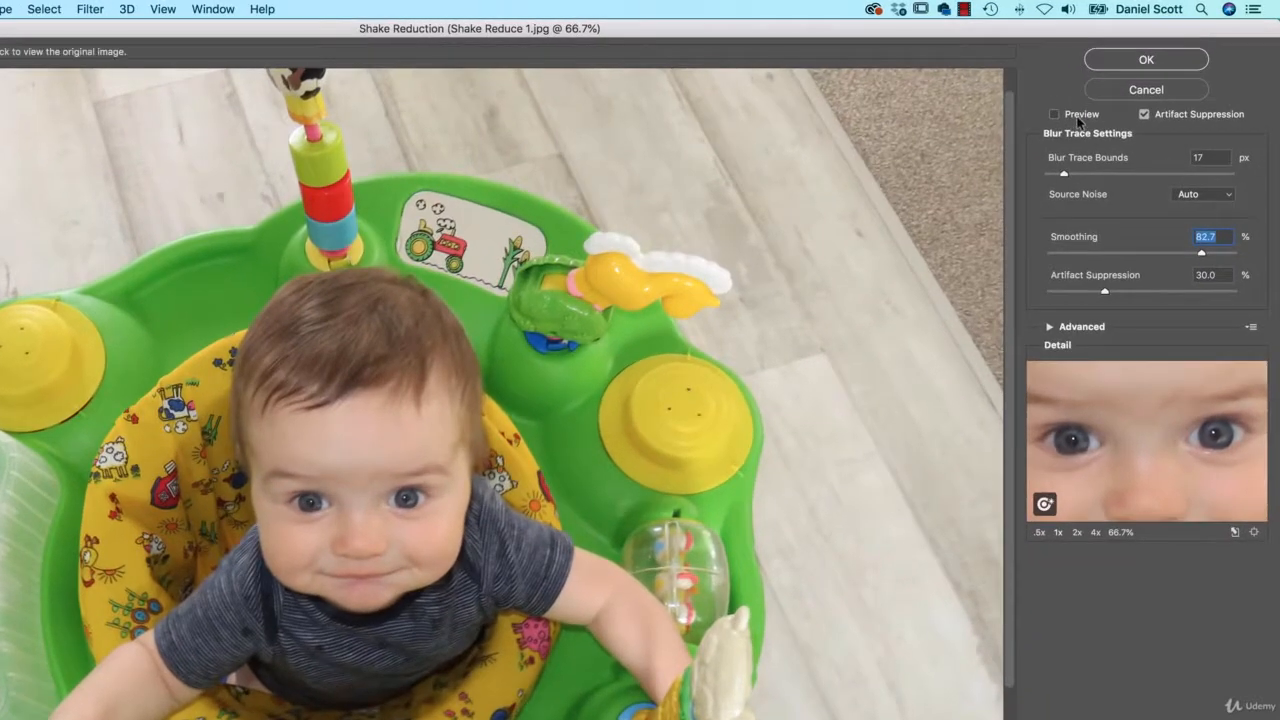
click(1119, 93)
key(p)
key(p)
drag(1090, 253, 1079, 253)
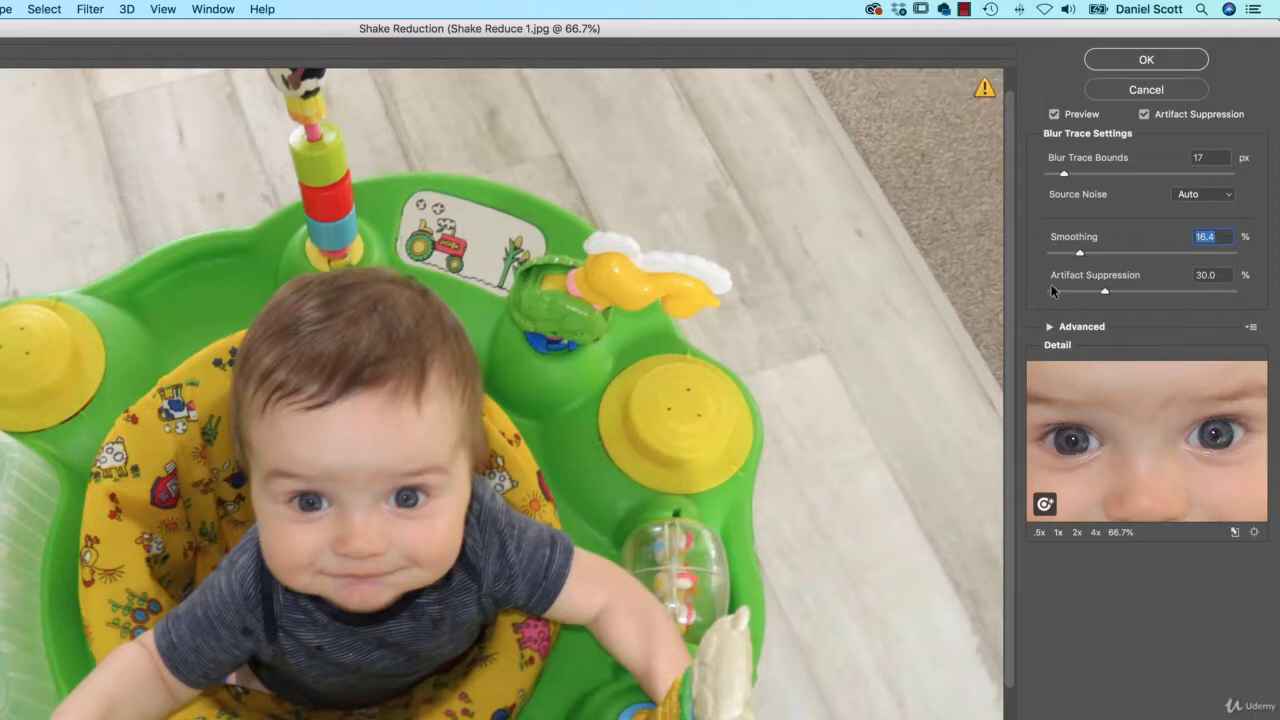
Try Artifact Suppression at 0% and 100%, disable it, and apply the Shake Reduction filter
click(1106, 293)
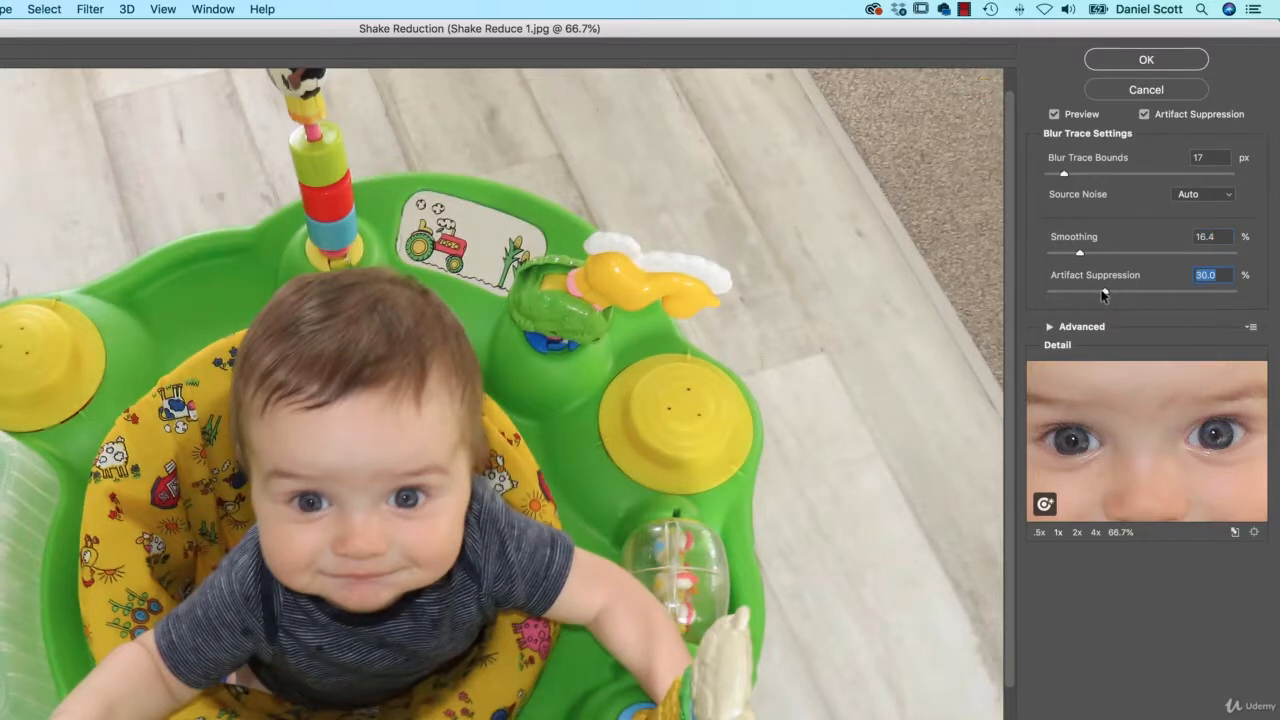
drag(1106, 293, 1045, 292)
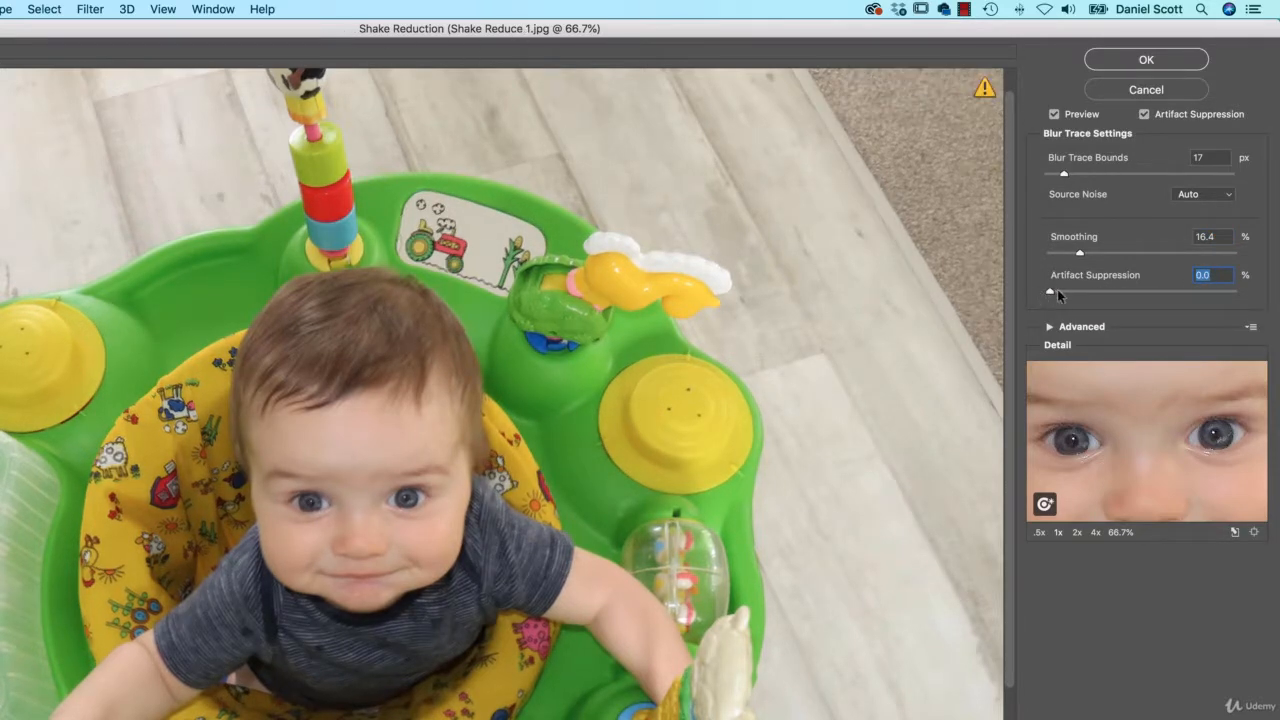
drag(1051, 292, 1267, 300)
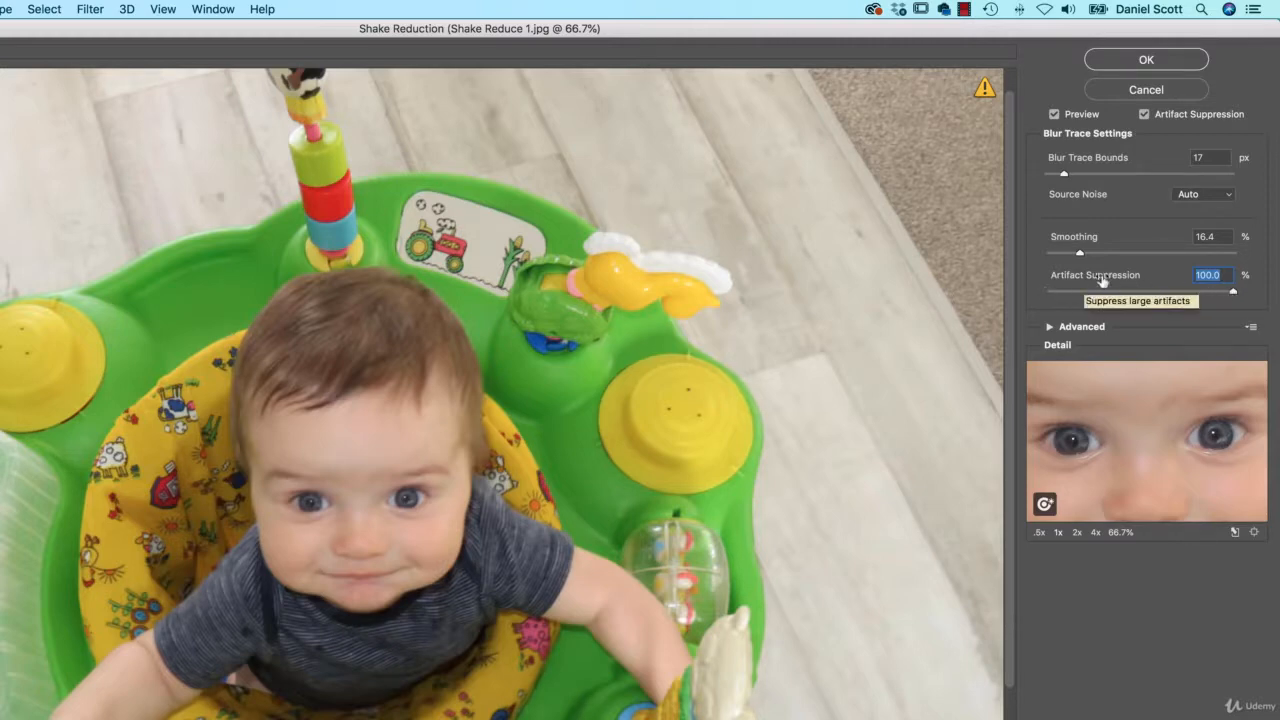
click(1175, 117)
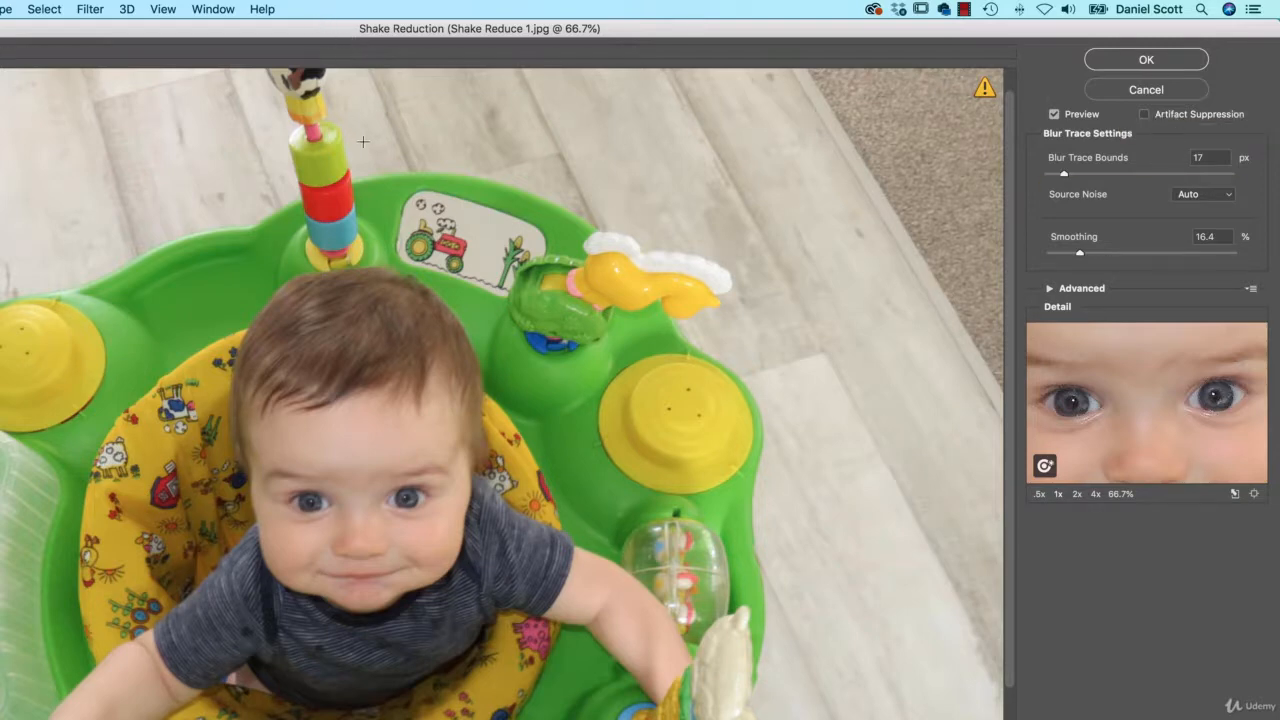
click(1137, 61)
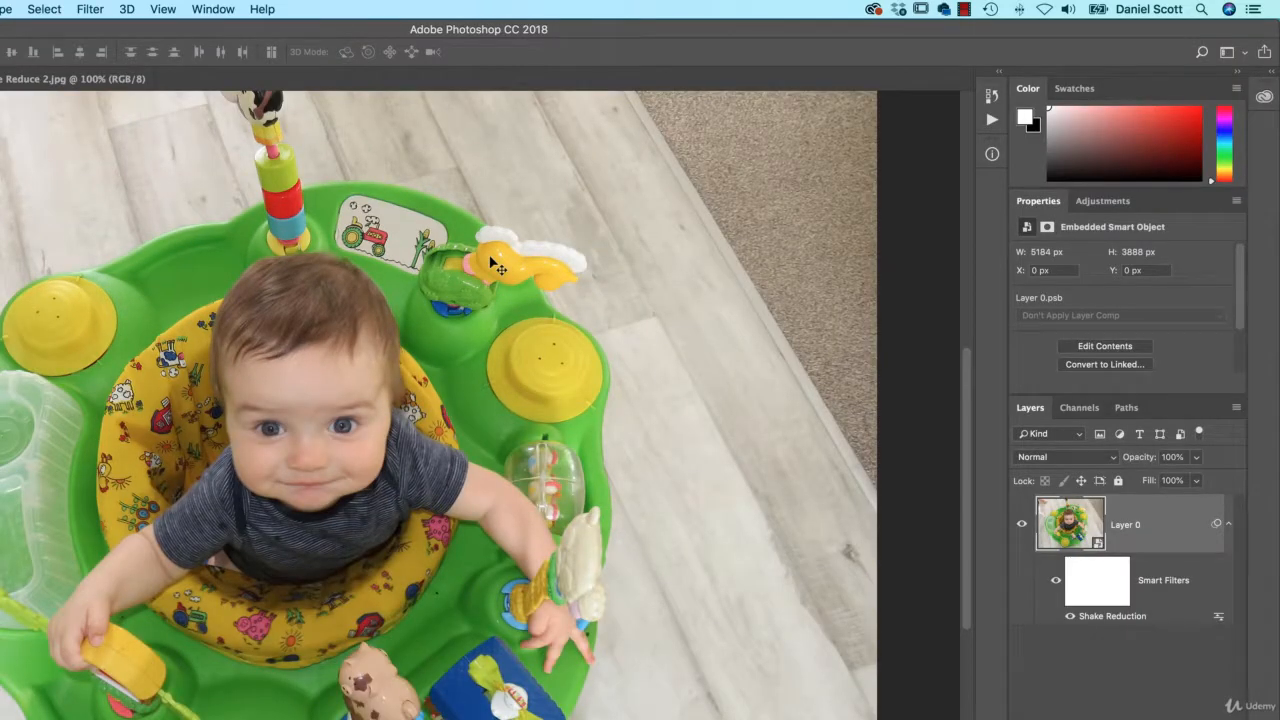
Undo and redo the Shake Reduction filter repeatedly to compare the photo before and after
key(super+z)
key(super+z)
key(super+z)
key(super+z)
key(super+z)
key(super+z)
key(super+z)
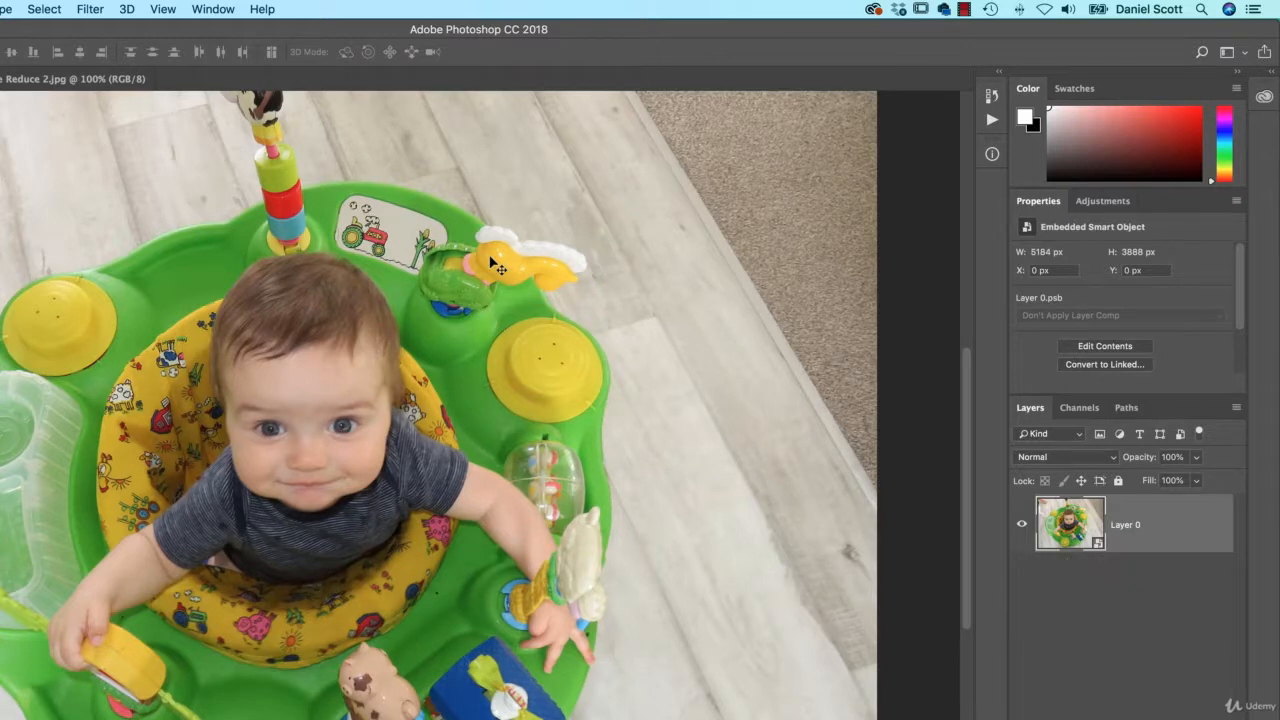
Compare the photo before and after Shake Reduction, undoing and redoing the filter and toggling the Smart Filters visibility
key(super+z)
key(super+z)
key(super+z)
key(super+z)
key(super+z)
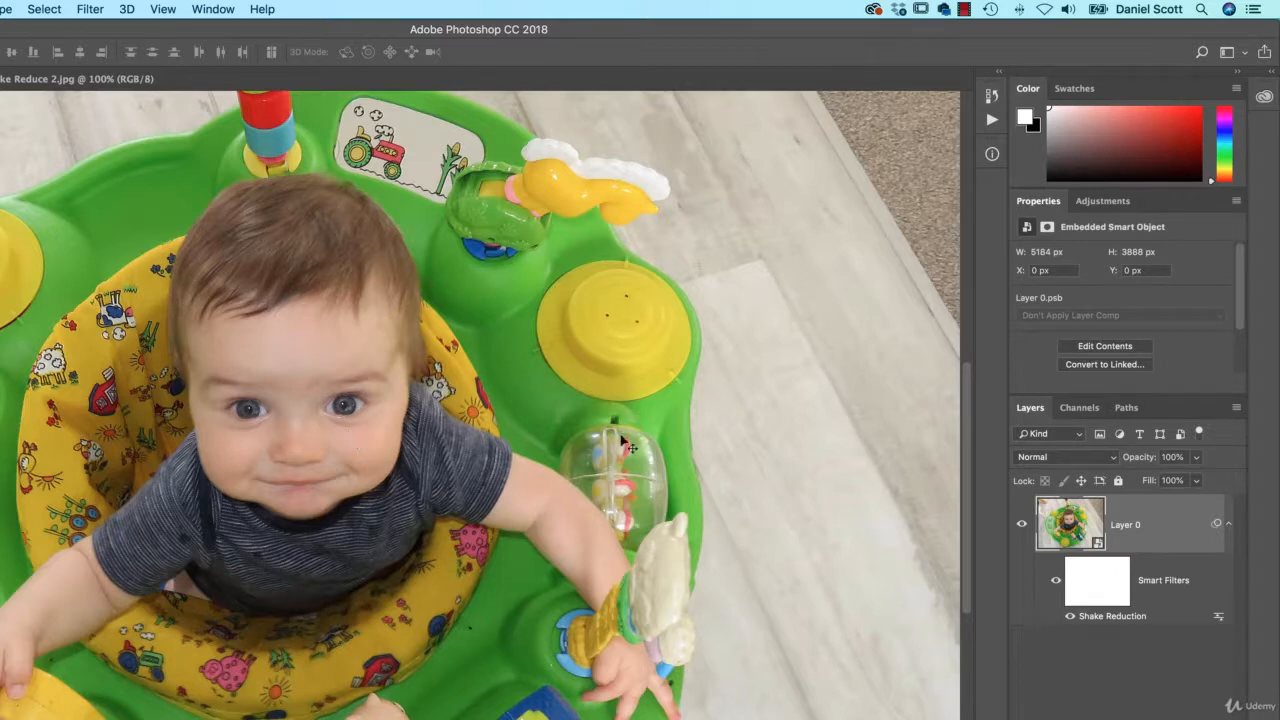
click(1055, 584)
click(1055, 584)
click(1055, 580)
click(1055, 581)
Paint black with the Brush on the Smart Filters mask over the baby's hand and the toys beside it
click(1106, 590)
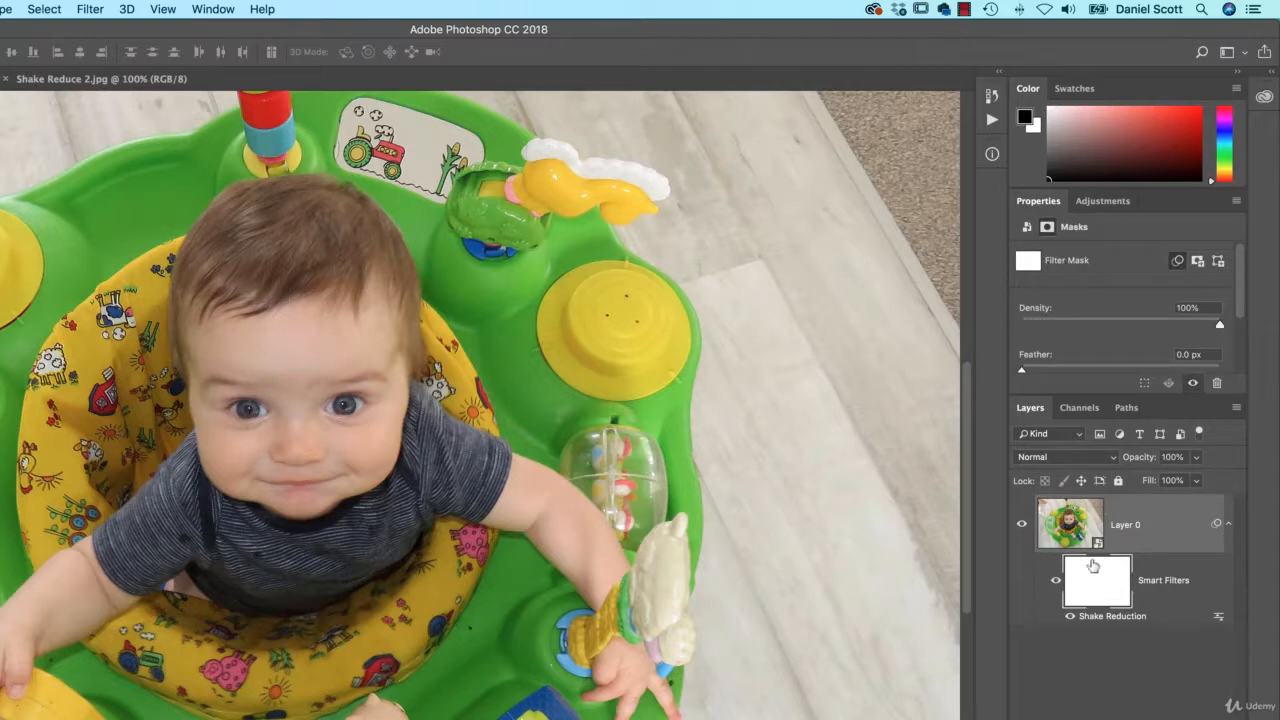
key(b)
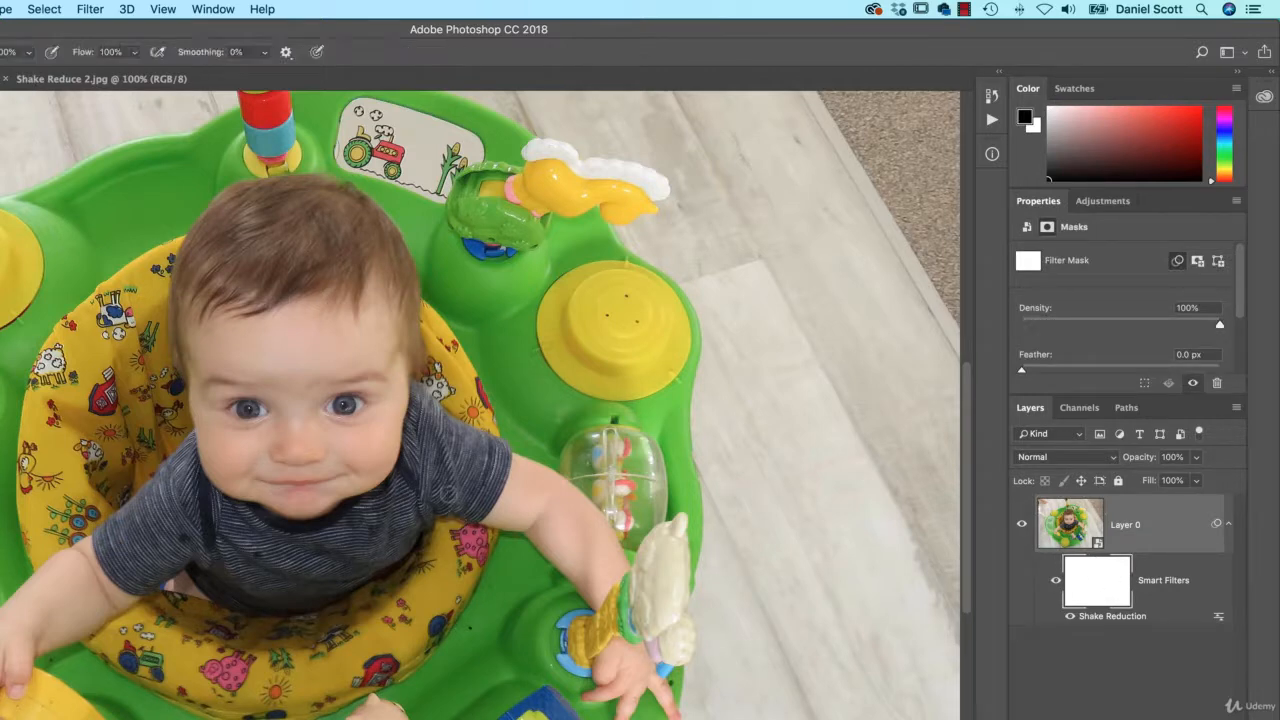
drag(407, 528, 546, 551)
mouse_move(624, 575)
mouse_down()
mouse_move(612, 620)
mouse_move(600, 607)
mouse_up()
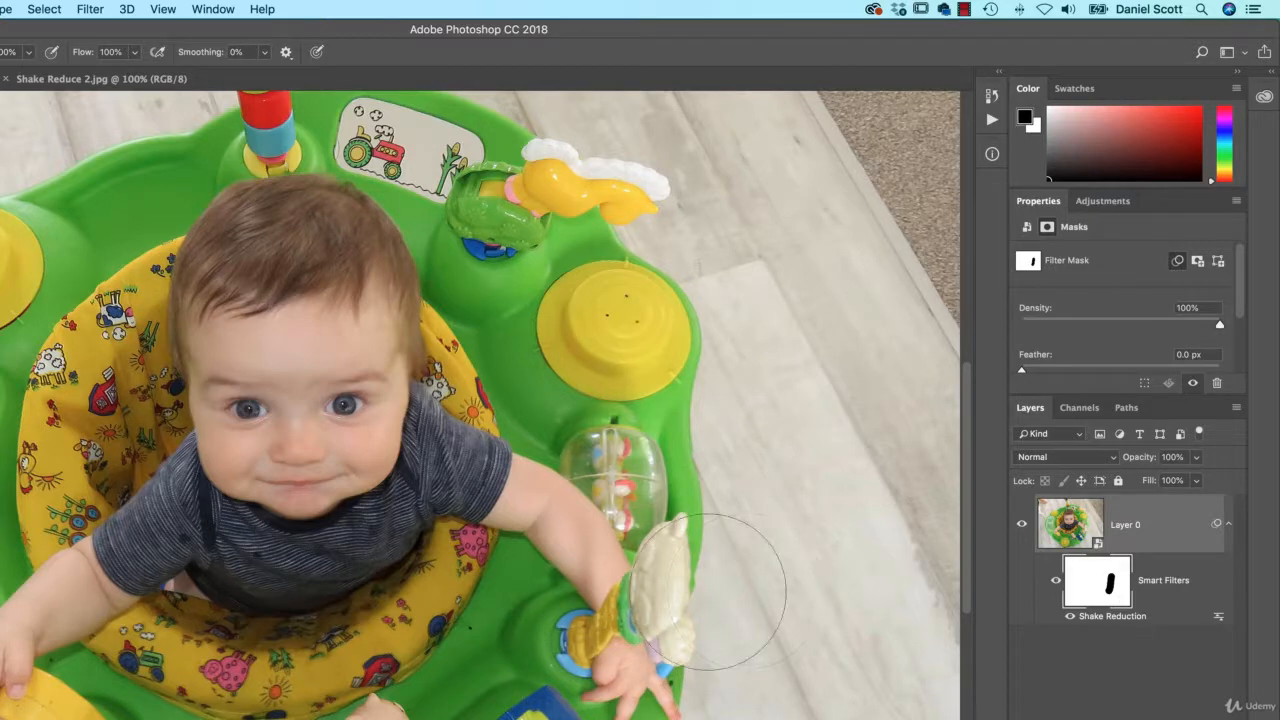
Enlarge the brush to about 564 px and paint black on the filter mask around the baby, covering the play seat and floor
key(super+minus)
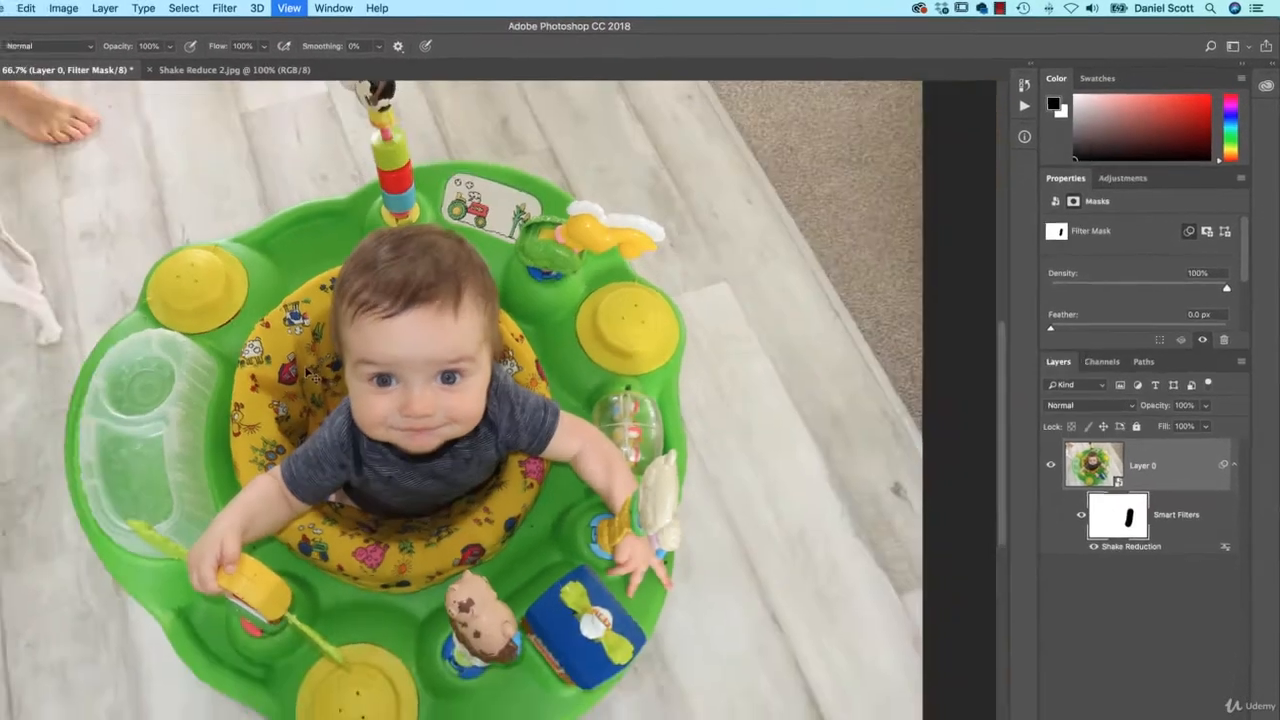
drag(476, 343, 479, 293)
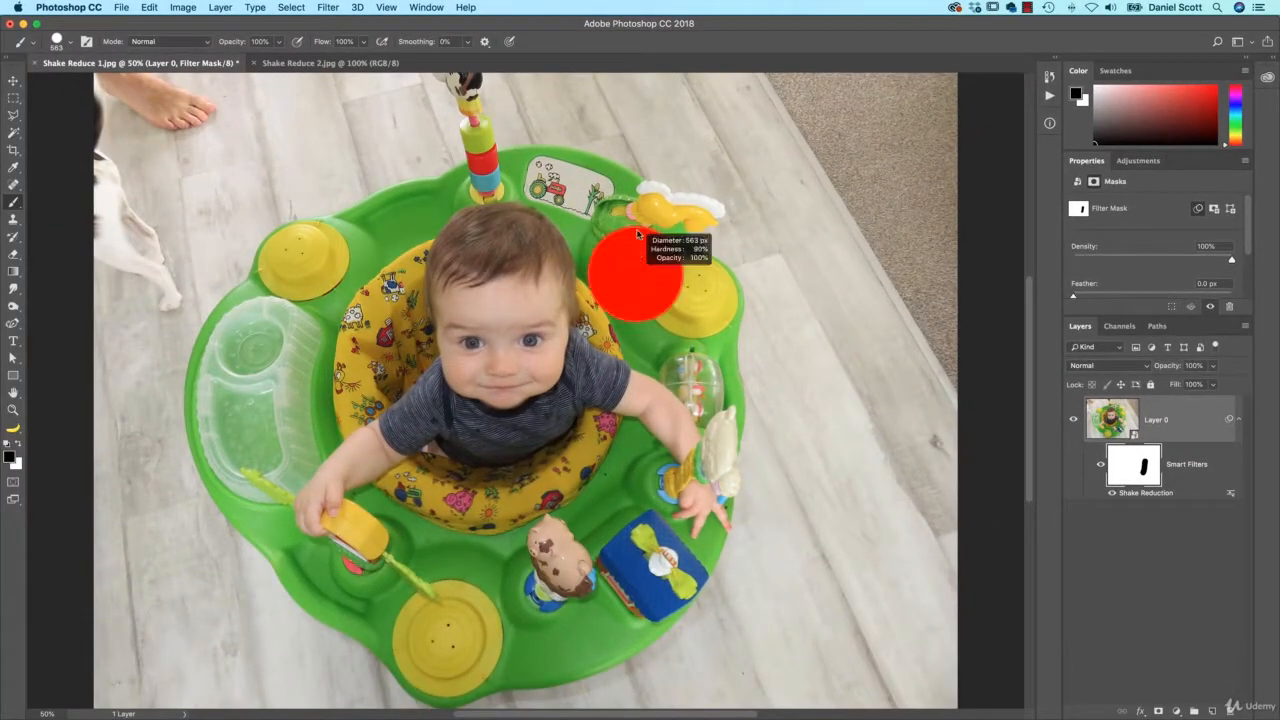
drag(638, 235, 639, 222)
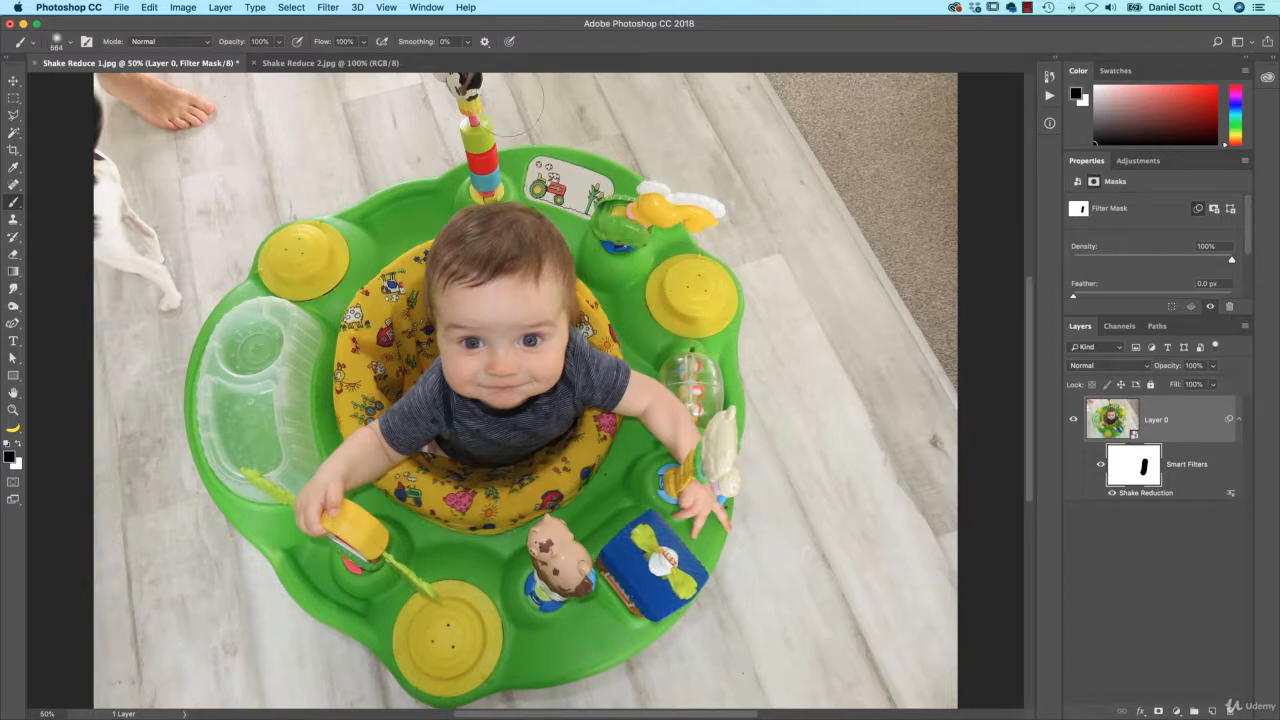
mouse_move(235, 420)
mouse_down()
mouse_move(300, 240)
mouse_move(430, 125)
mouse_move(560, 120)
mouse_move(683, 172)
mouse_up()
mouse_move(290, 600)
mouse_down()
mouse_move(165, 440)
mouse_move(60, 190)
mouse_move(138, 105)
mouse_up()
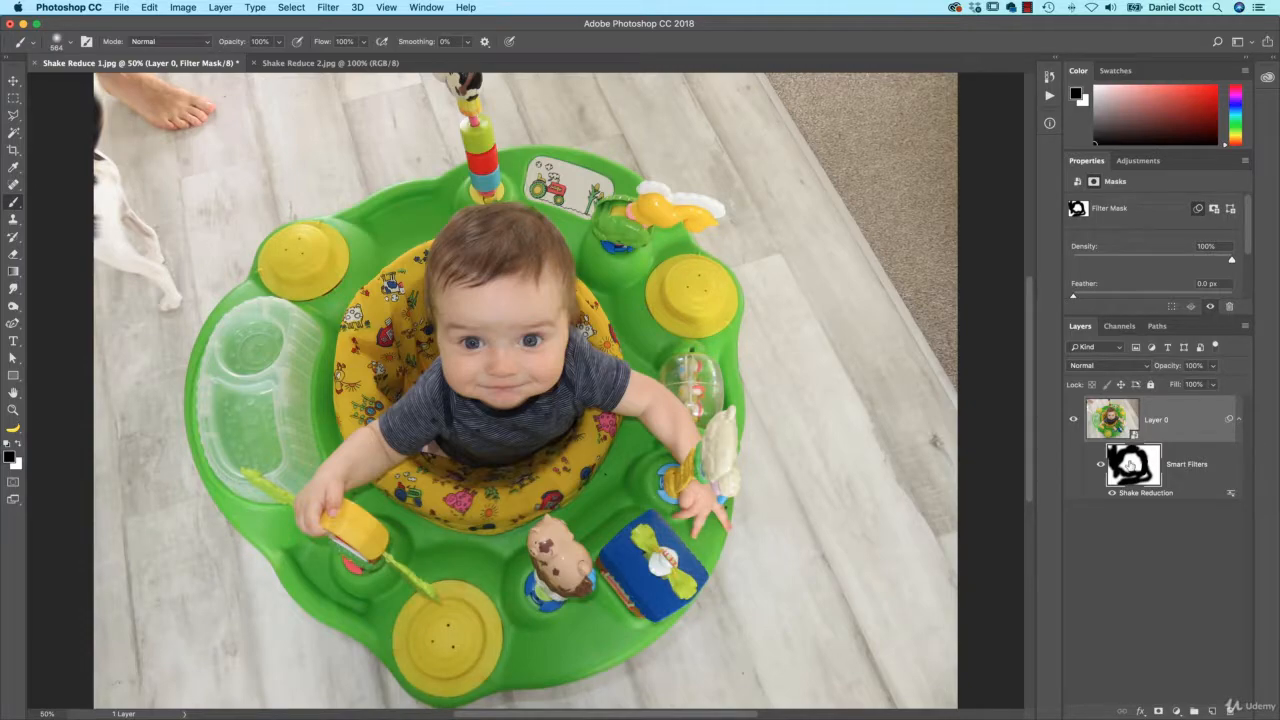
Switch to Shake Reduce 2.jpg, examine the two men at 200% zoom, and return to 100% with the Move tool active
click(322, 63)
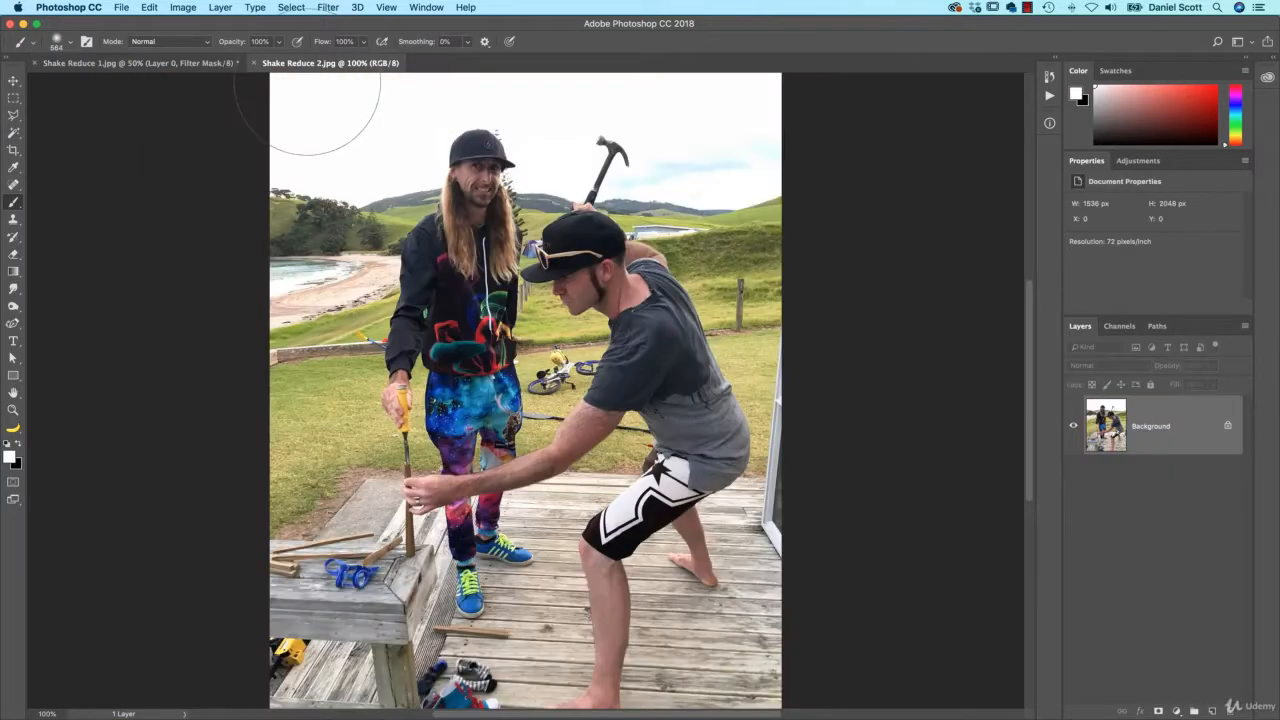
key(super+plus)
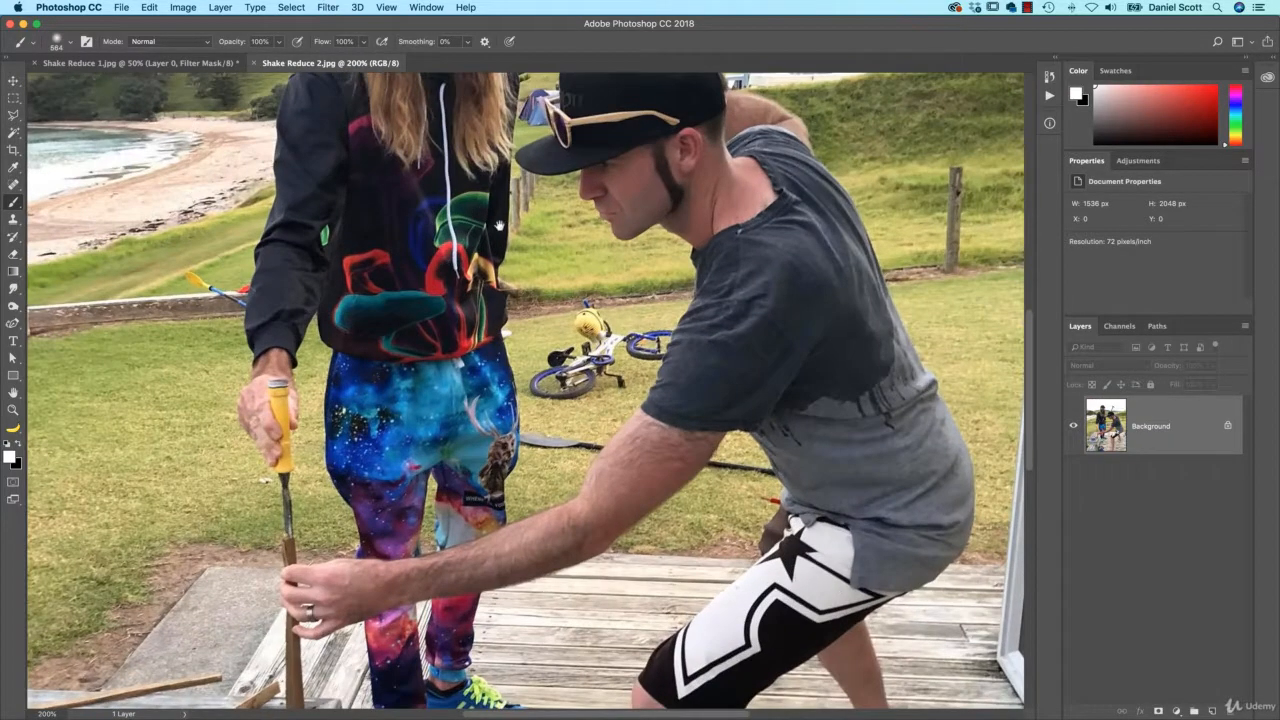
drag(499, 226, 507, 314)
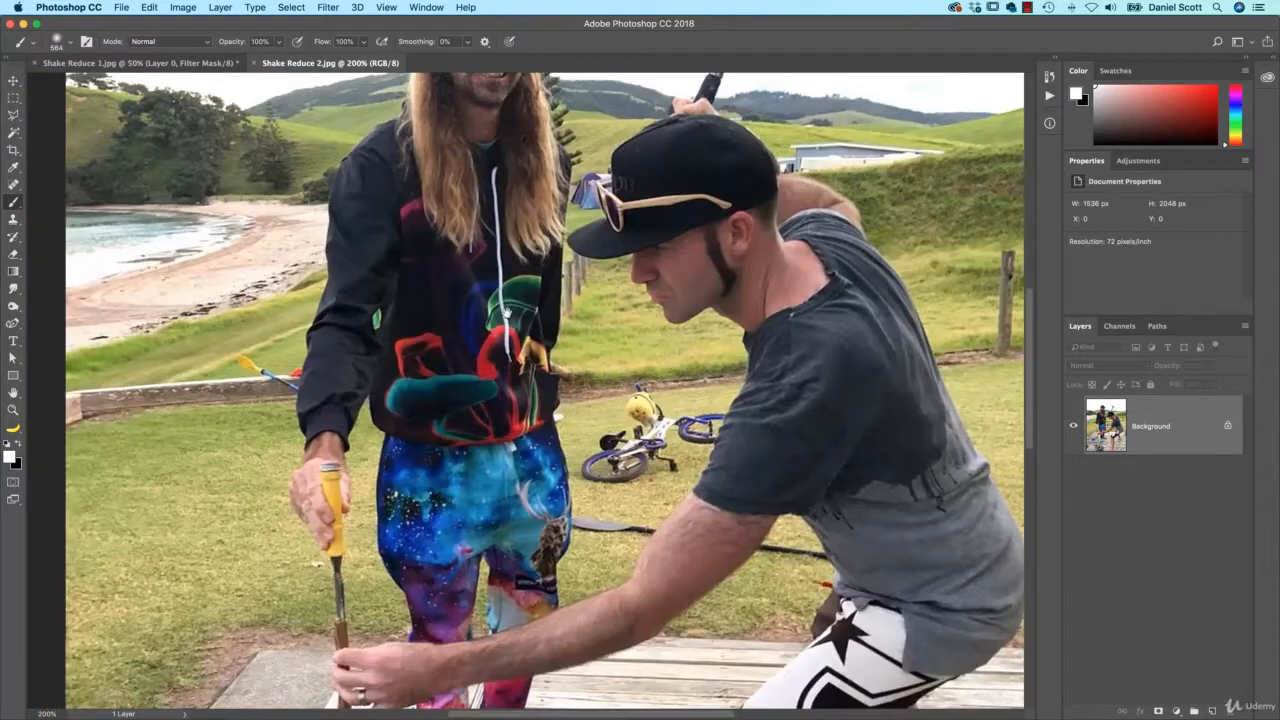
key(super+minus)
key(v)
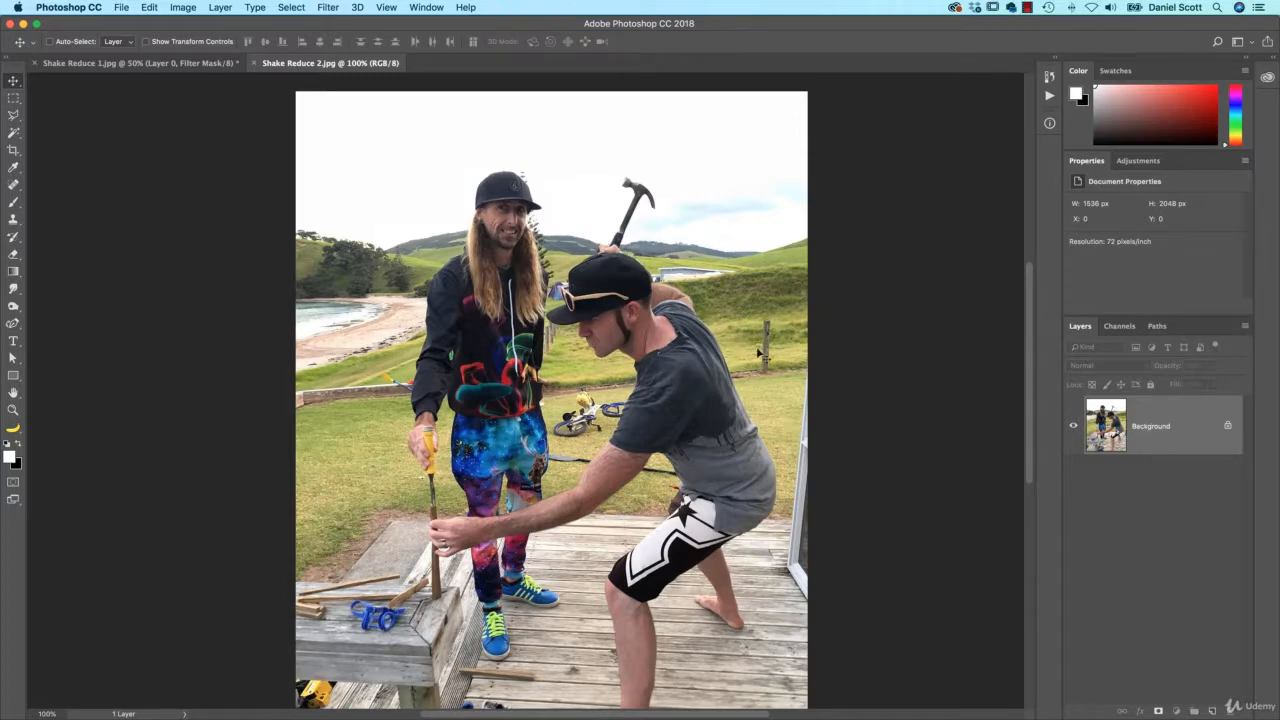
Convert the Background layer to a smart object and open the Shake Reduction filter for it
click(292, 7)
click(1058, 434)
right_click(1168, 411)
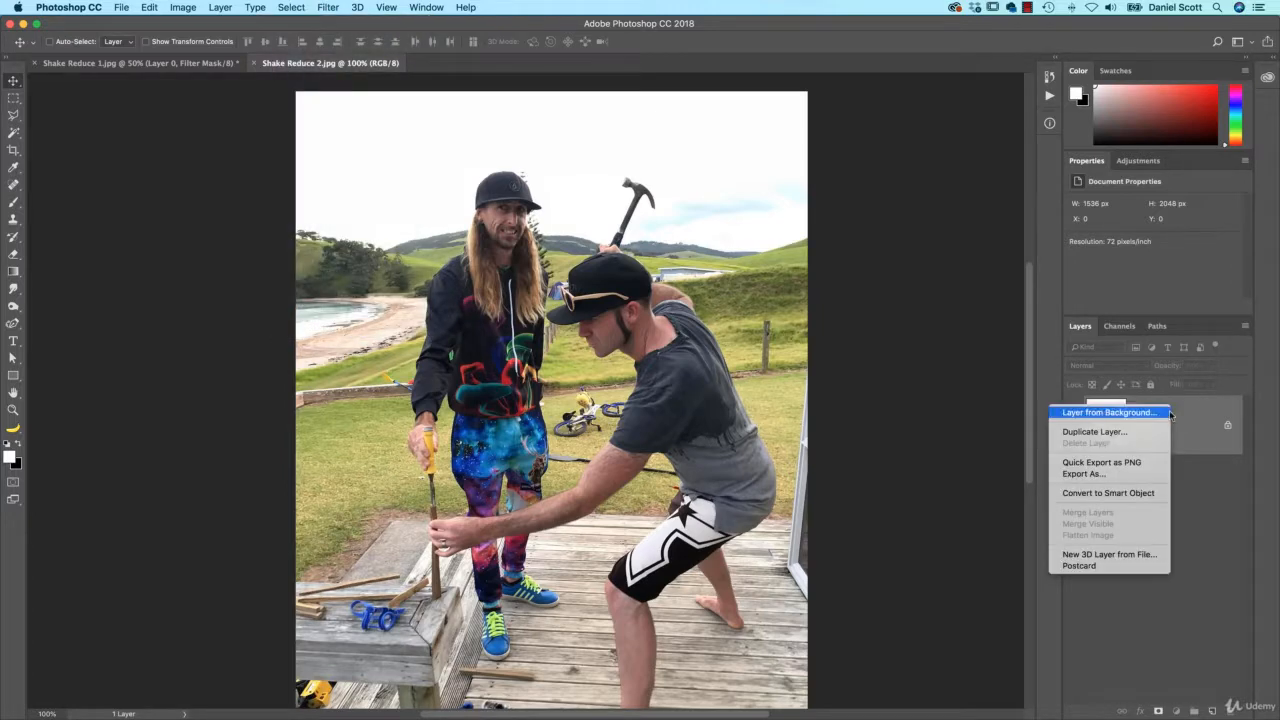
click(1103, 492)
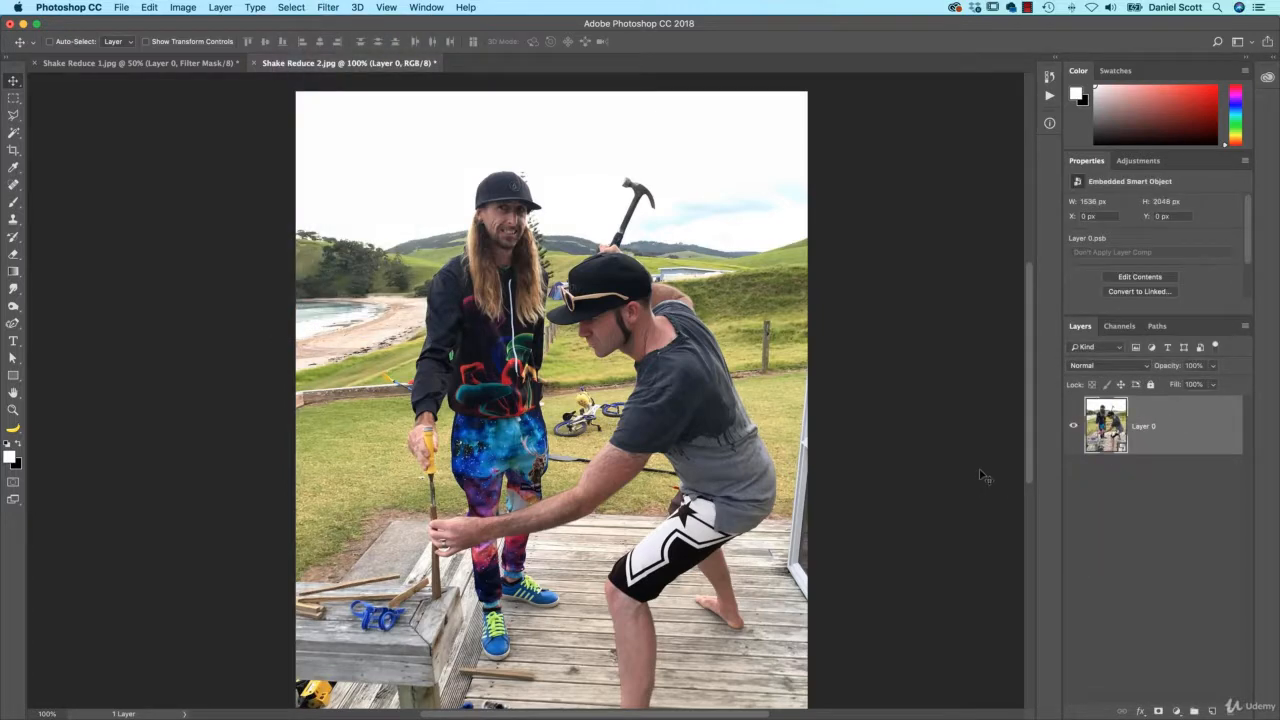
click(329, 7)
mouse_move(377, 243)
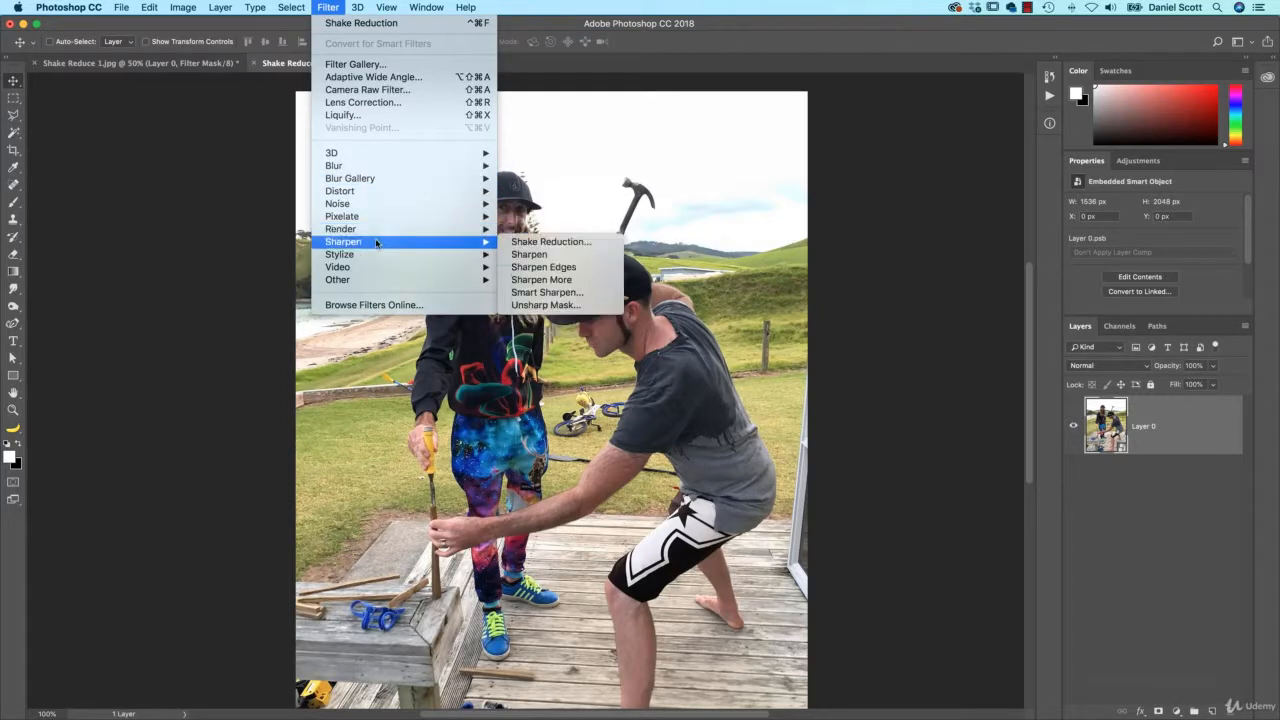
click(550, 241)
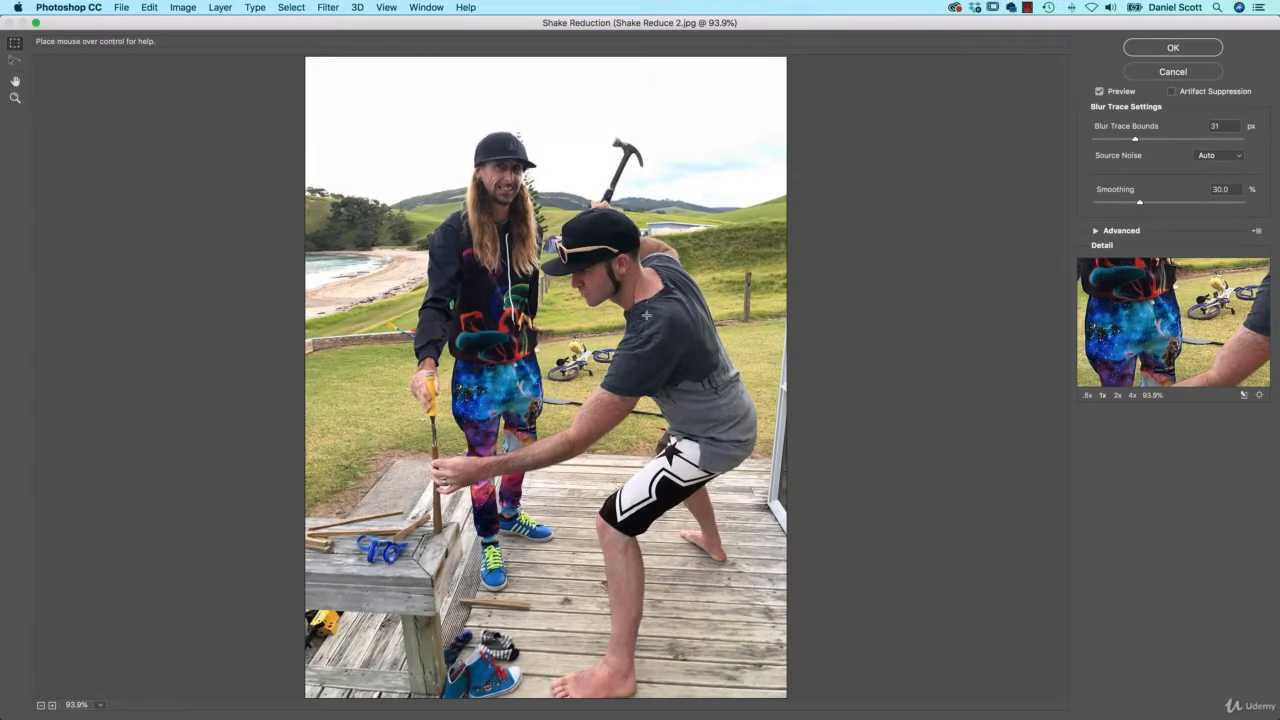
Expand the advanced settings and shrink and move the blur estimation region onto the long-haired man's head
click(1095, 231)
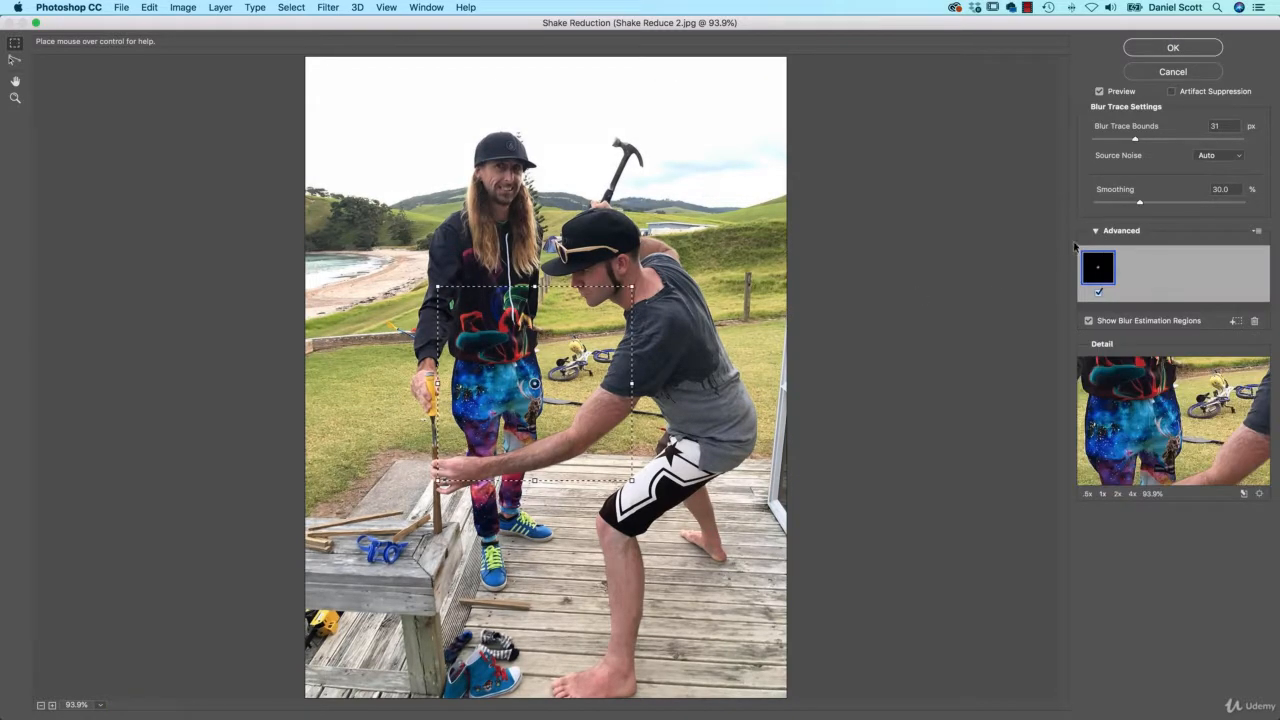
drag(534, 384, 511, 189)
drag(608, 286, 538, 213)
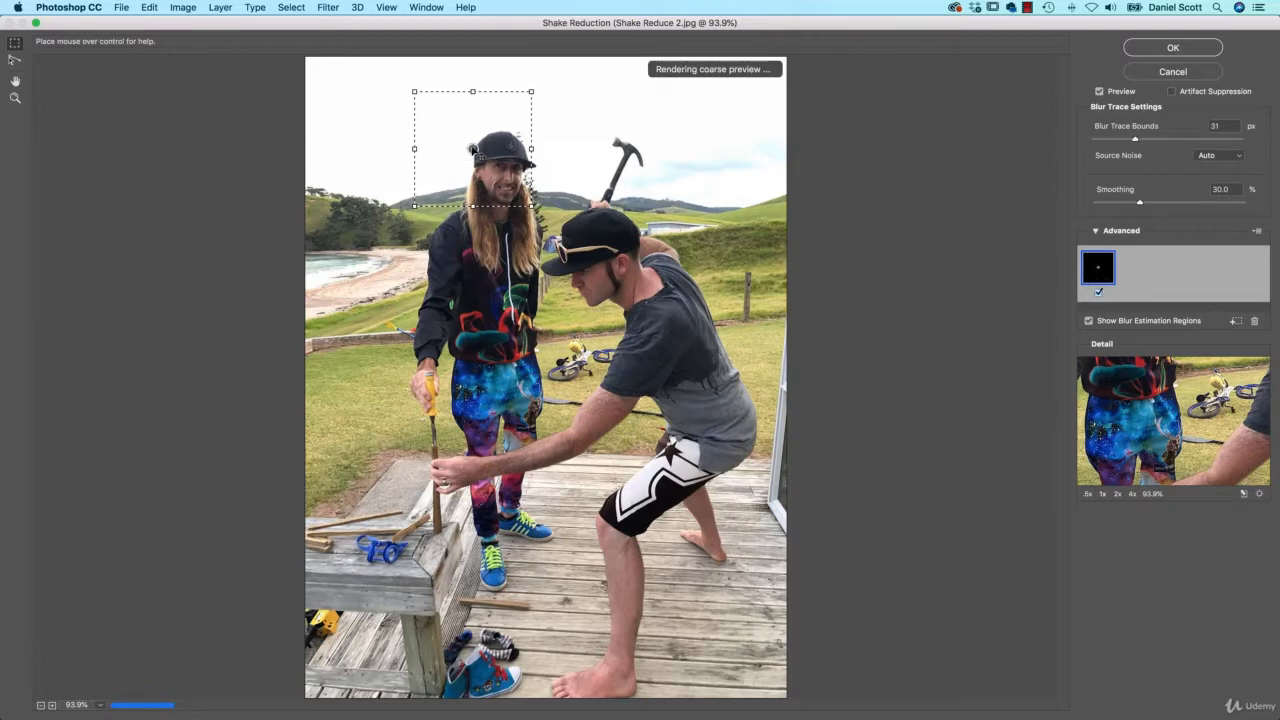
drag(476, 154, 499, 179)
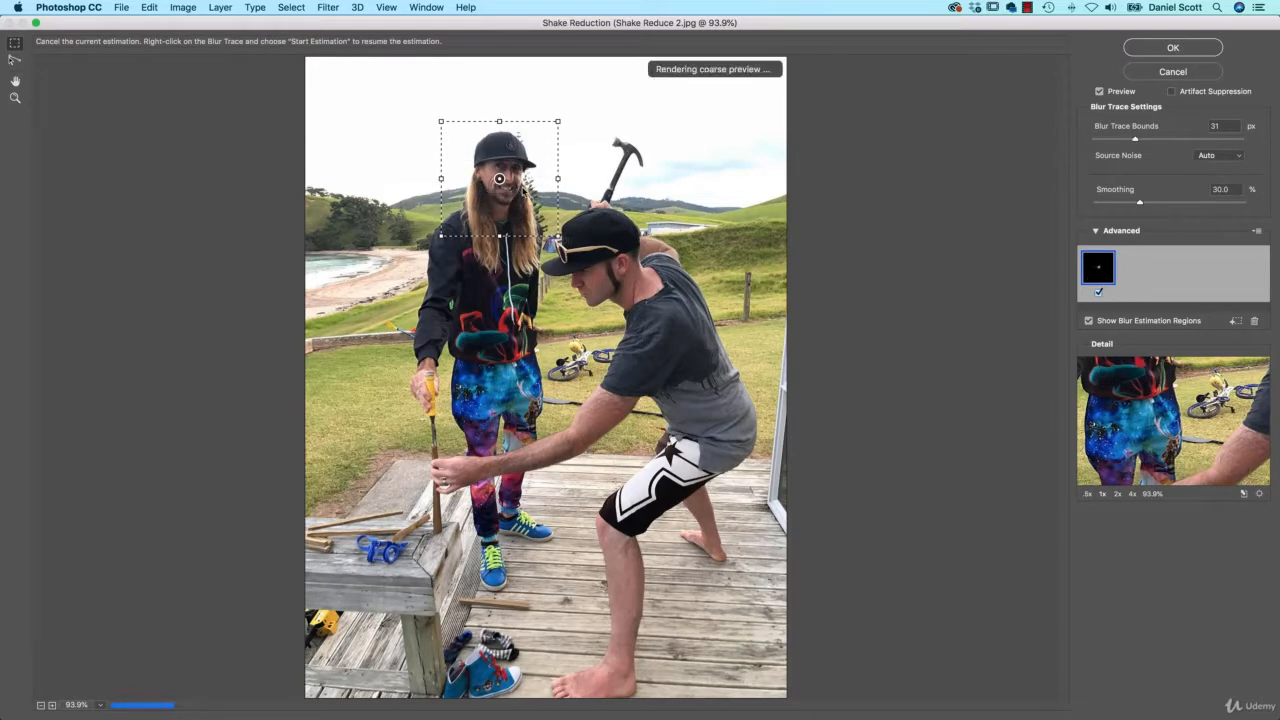
Add a second blur estimation region around the crouching man's head, check both regions, and enlarge the new one slightly
click(600, 292)
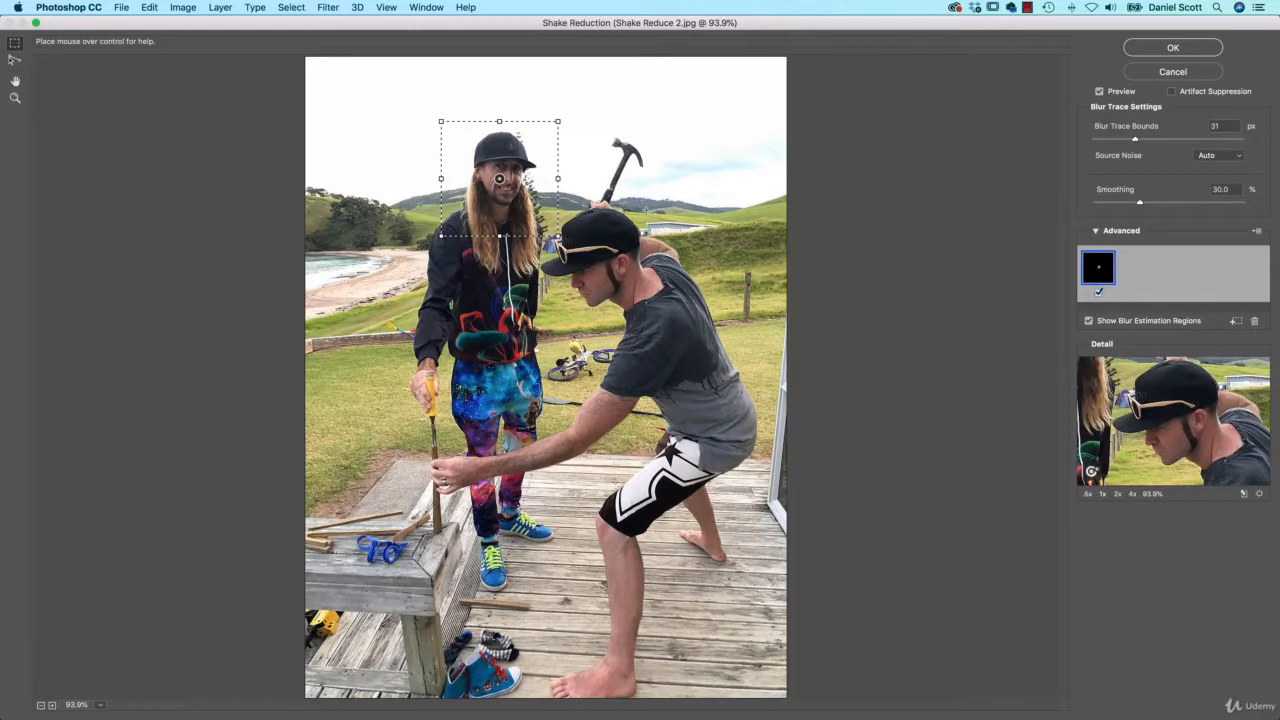
drag(647, 211, 553, 313)
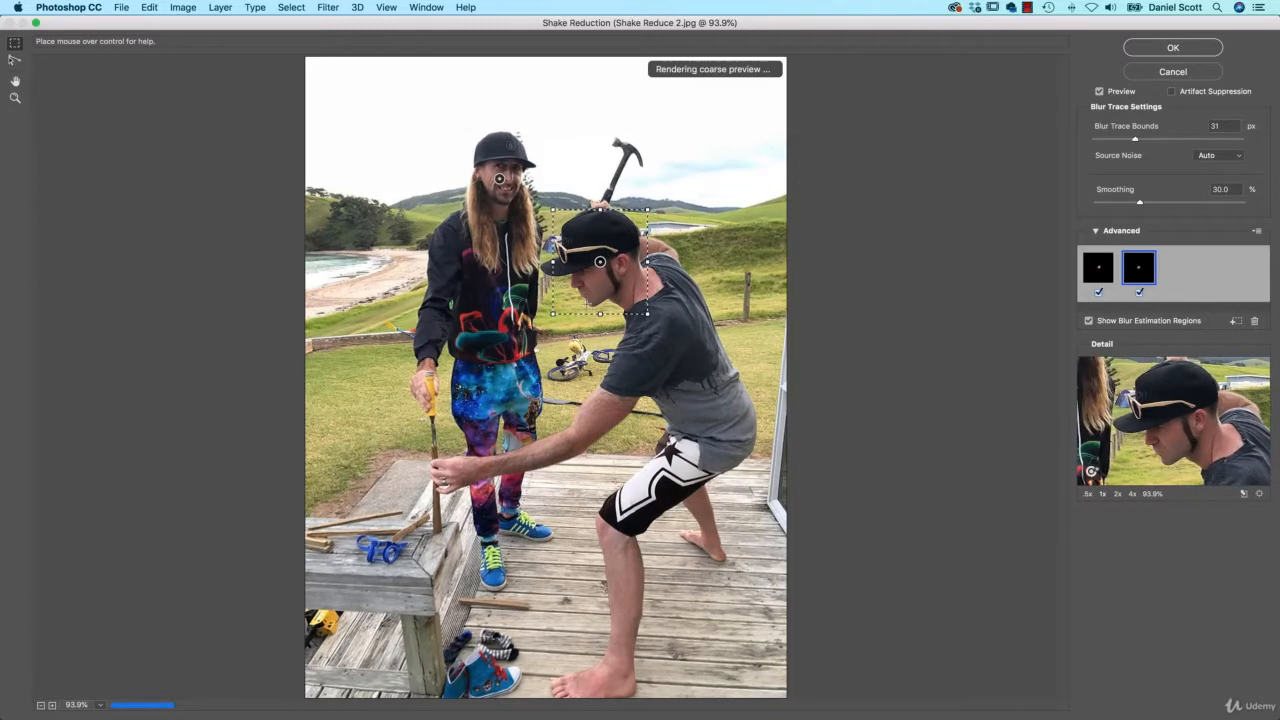
click(1105, 266)
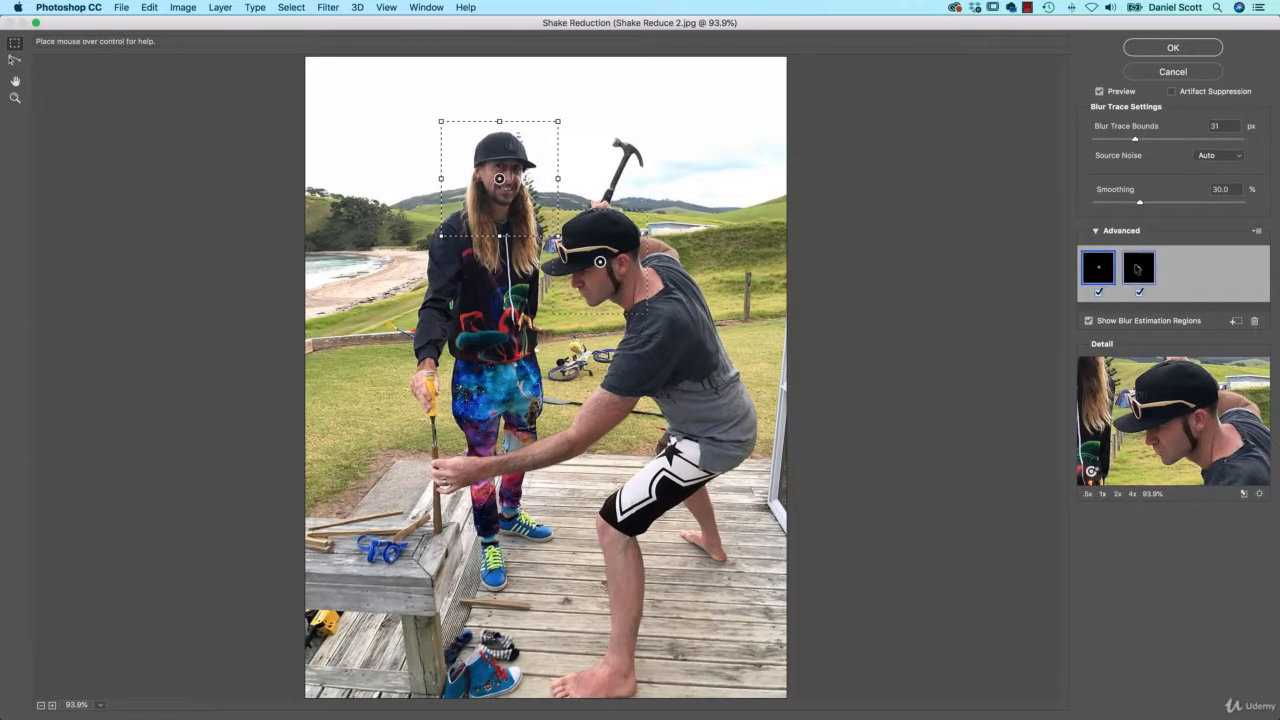
click(1138, 268)
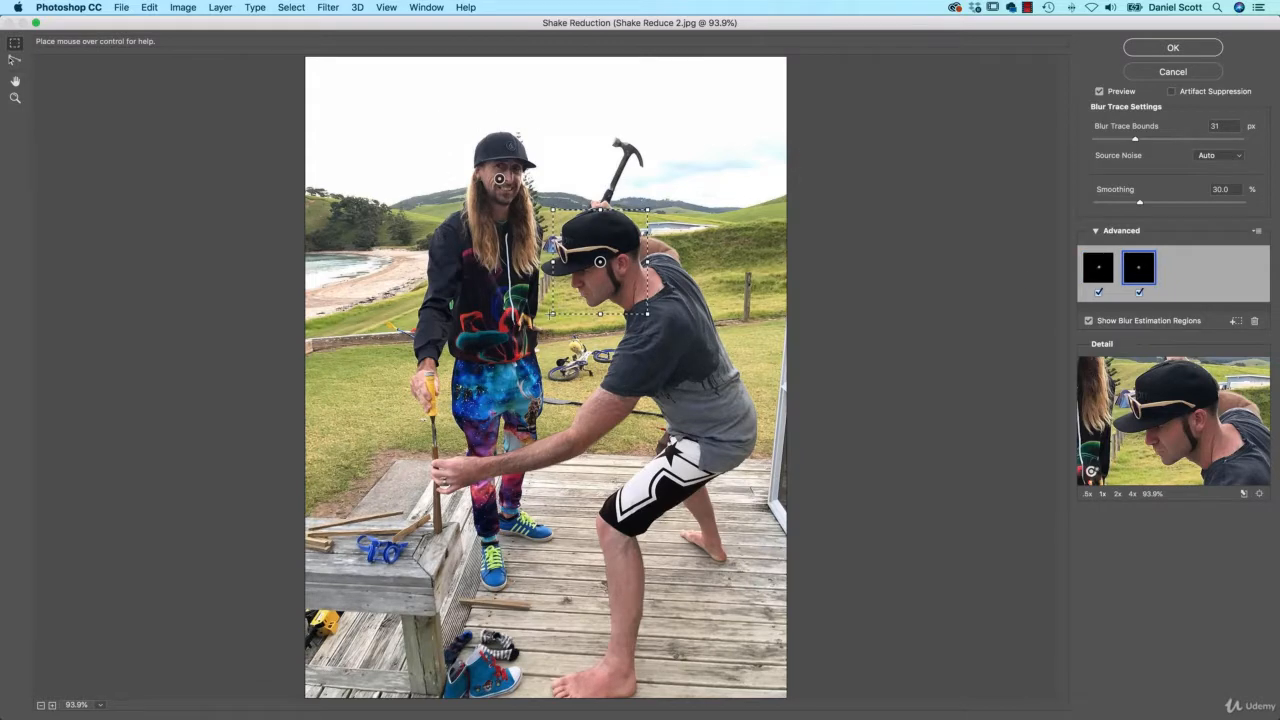
drag(553, 314, 538, 322)
Move the first blur estimation region from the long-haired man's head onto the trees beside the beach
click(502, 184)
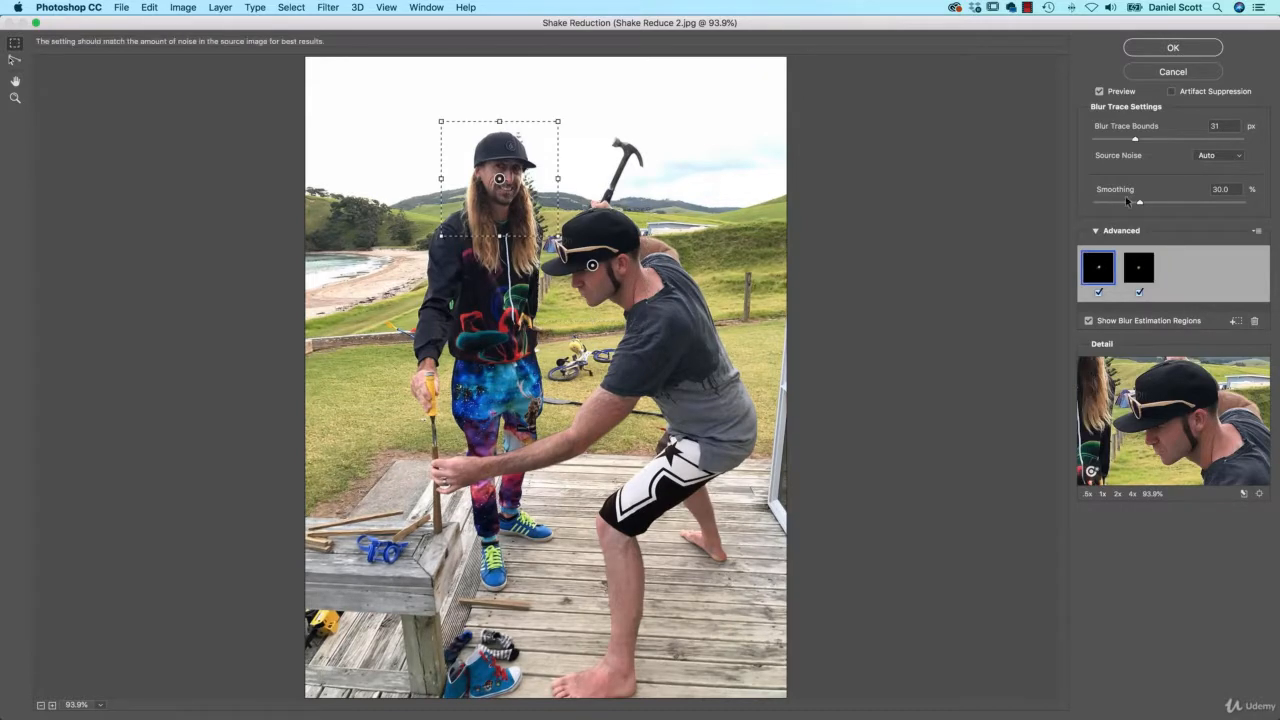
click(593, 267)
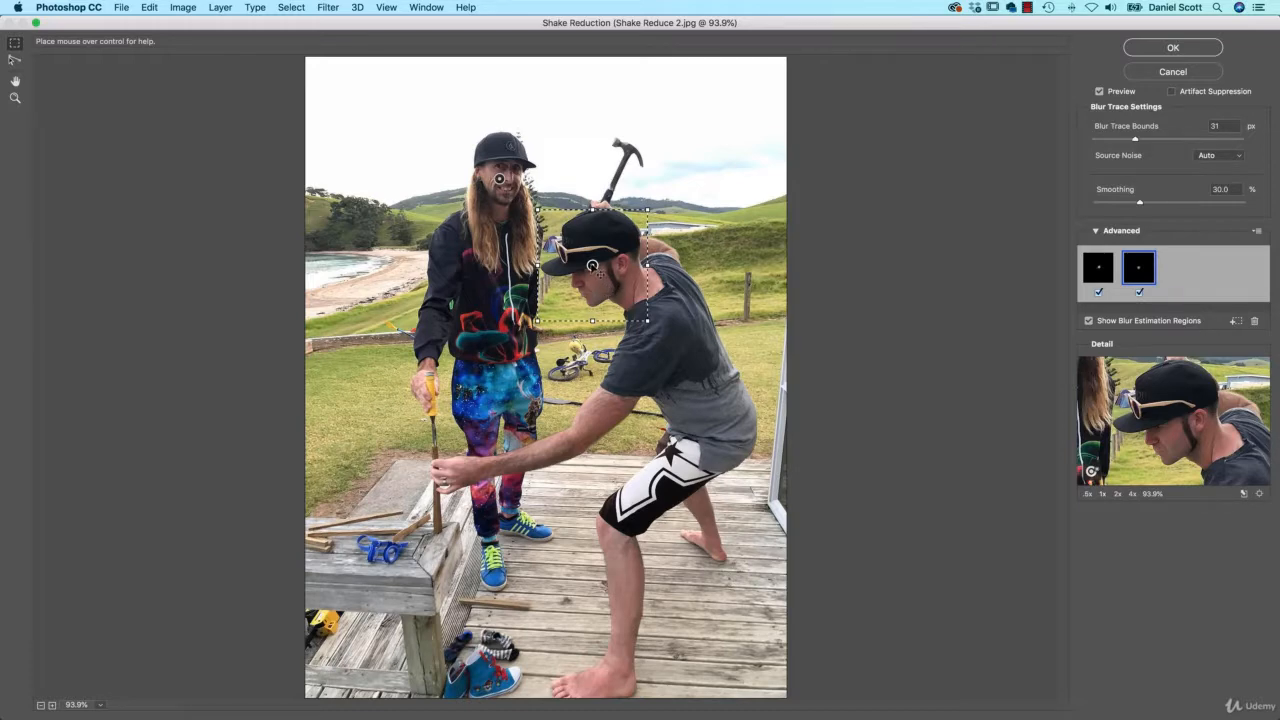
click(501, 182)
mouse_move(455, 201)
mouse_down()
mouse_move(423, 226)
mouse_move(367, 226)
mouse_up()
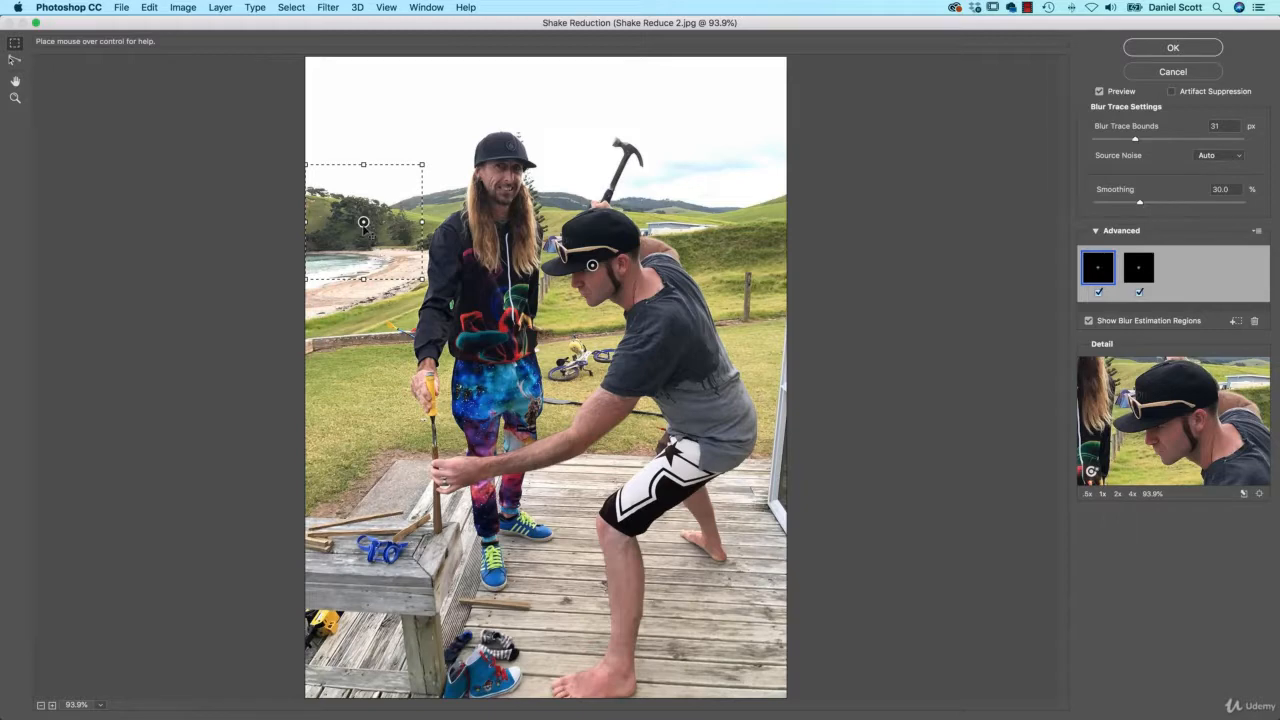
Try Artifact Suppression with the crouching man's blur estimation region selected
click(596, 268)
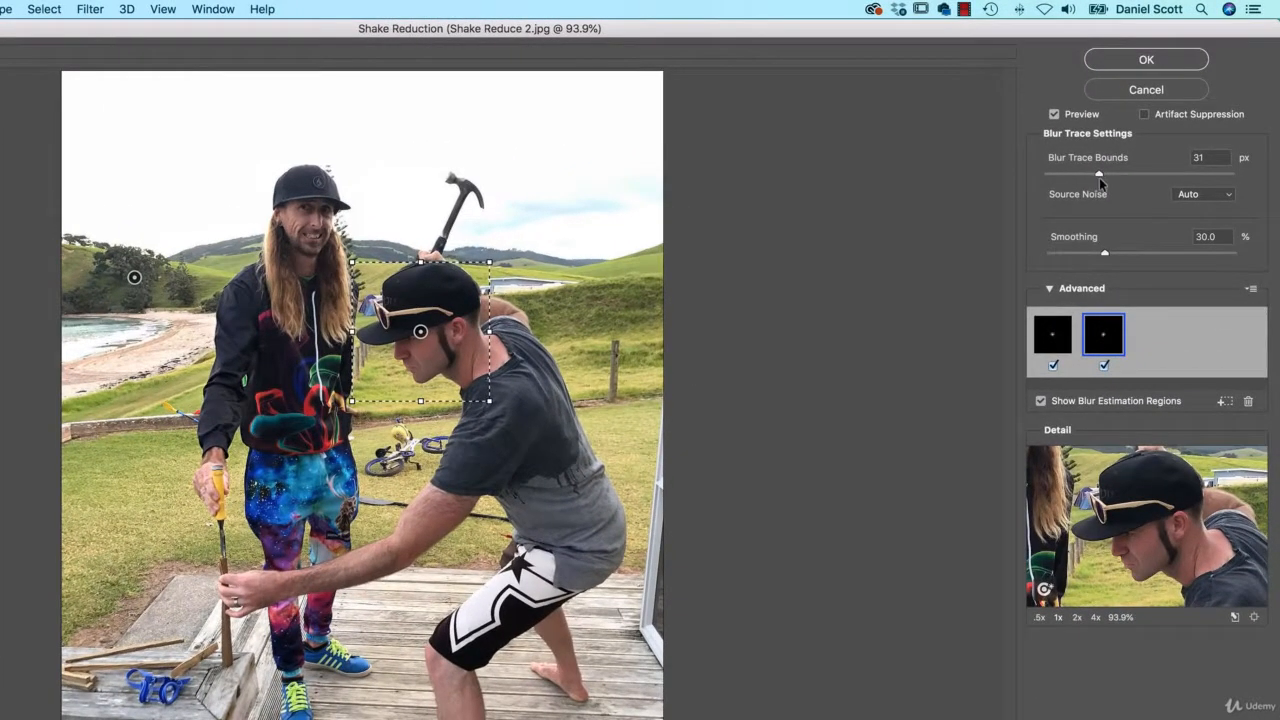
click(1198, 119)
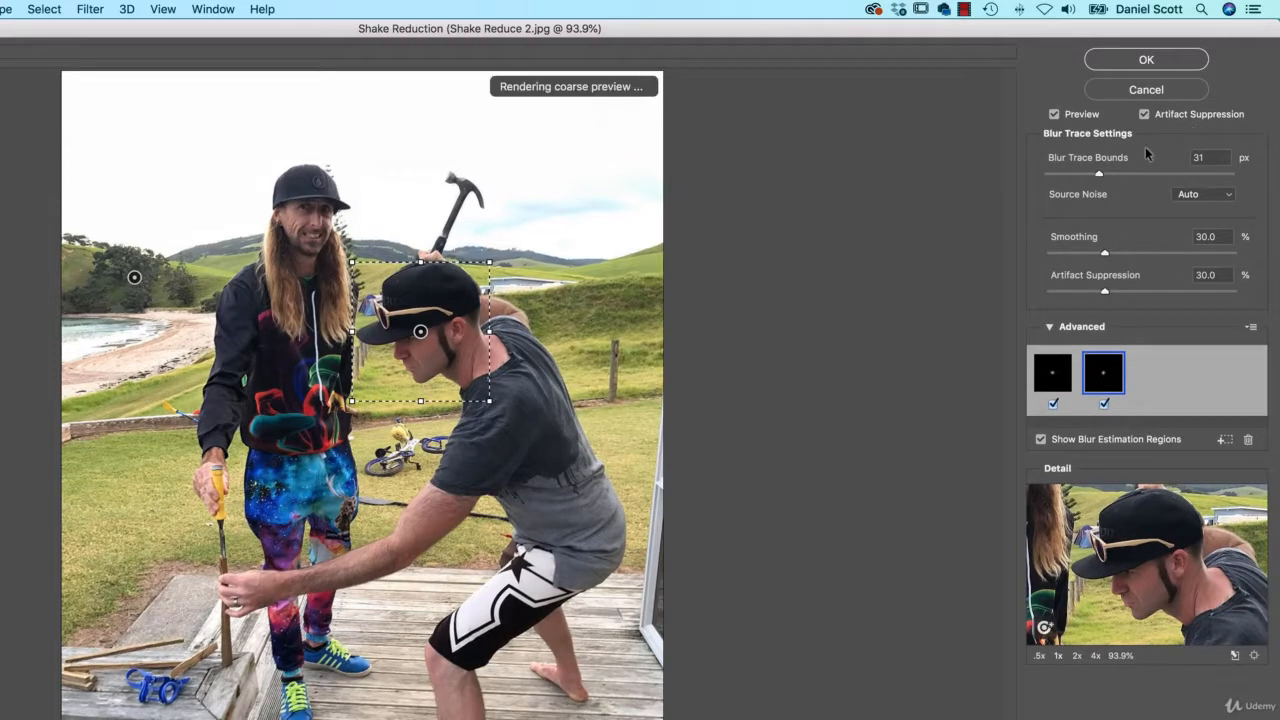
click(1144, 114)
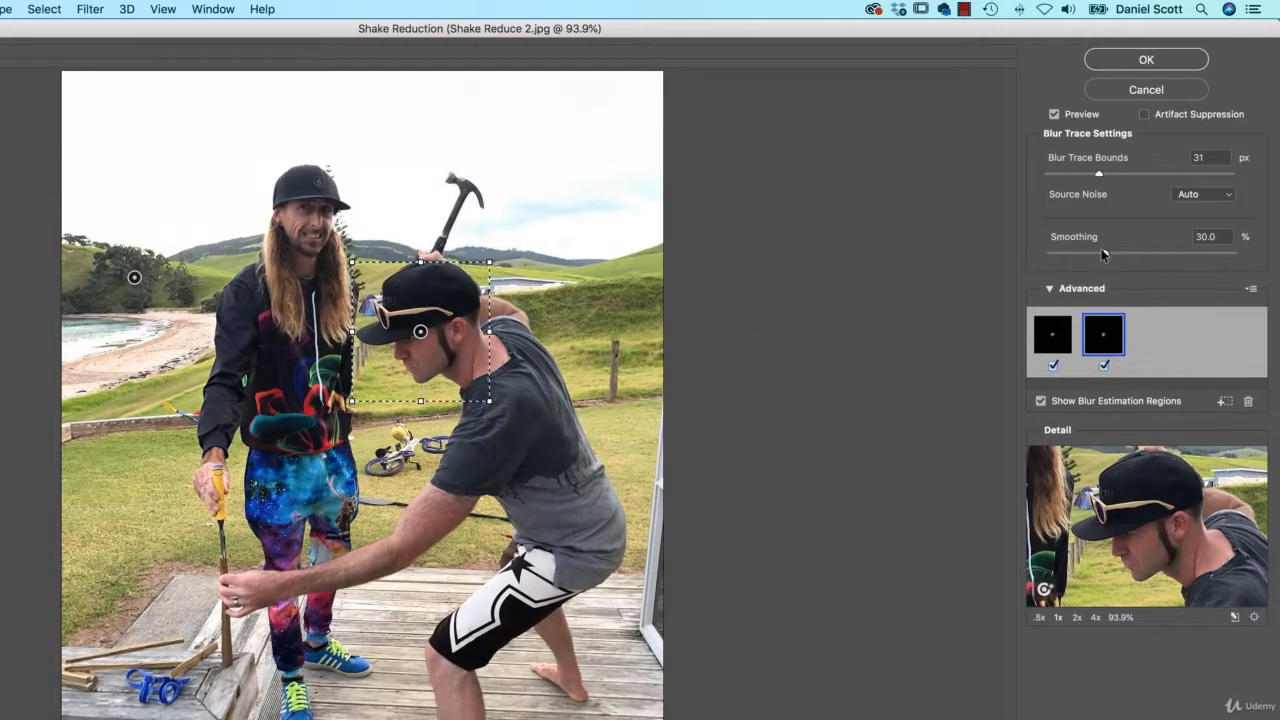
Add a third blur estimation region around the long-haired man's head, with Blur Trace Bounds at 40 px and Smoothing at 19.1%
drag(227, 152, 353, 325)
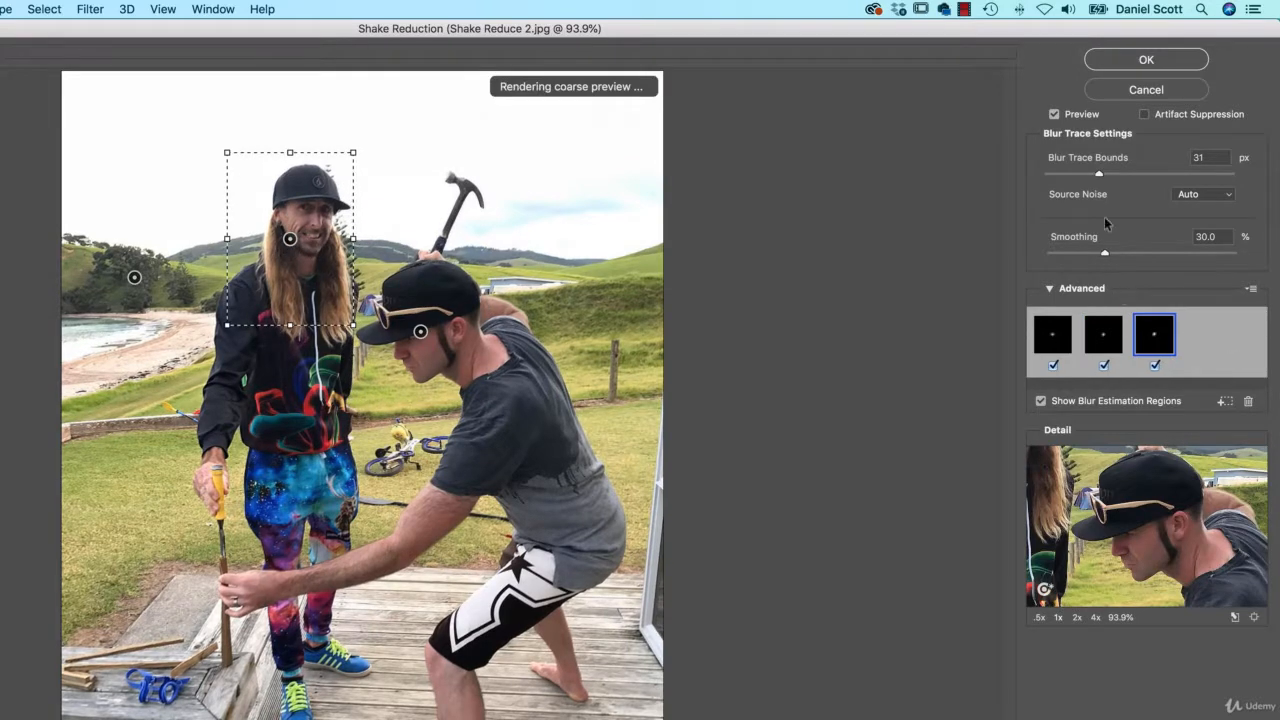
click(1122, 175)
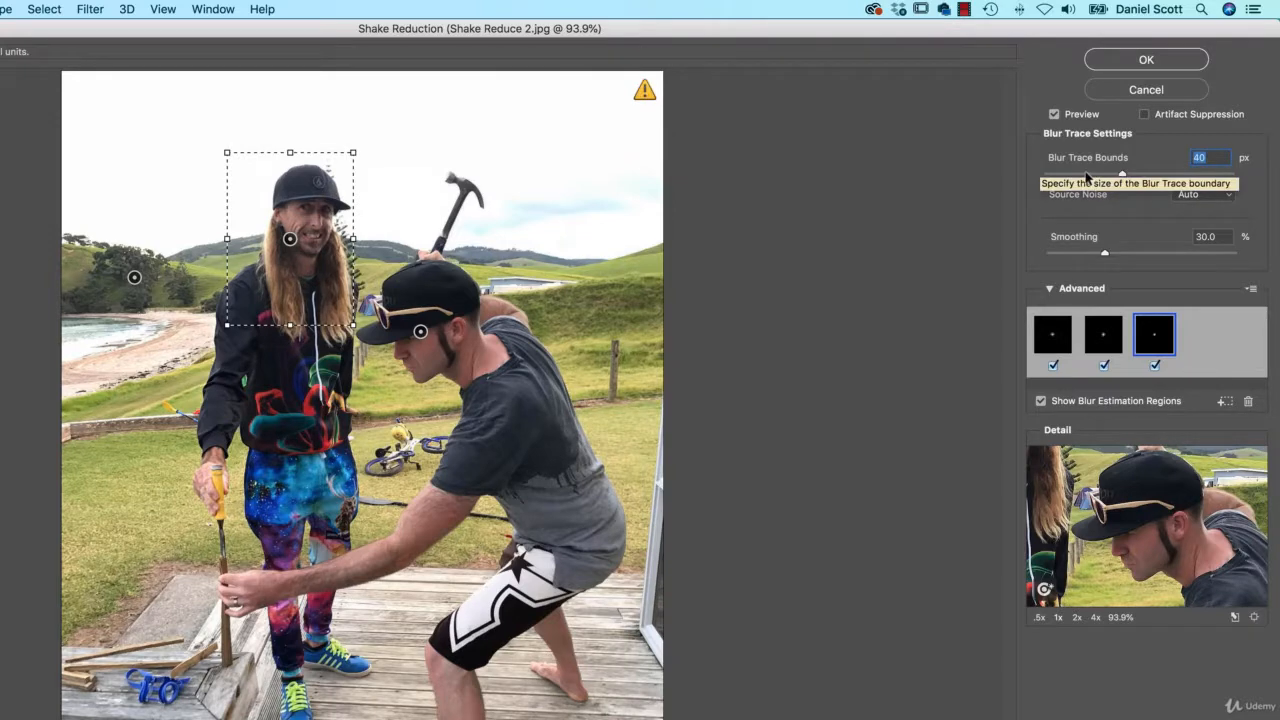
click(1086, 255)
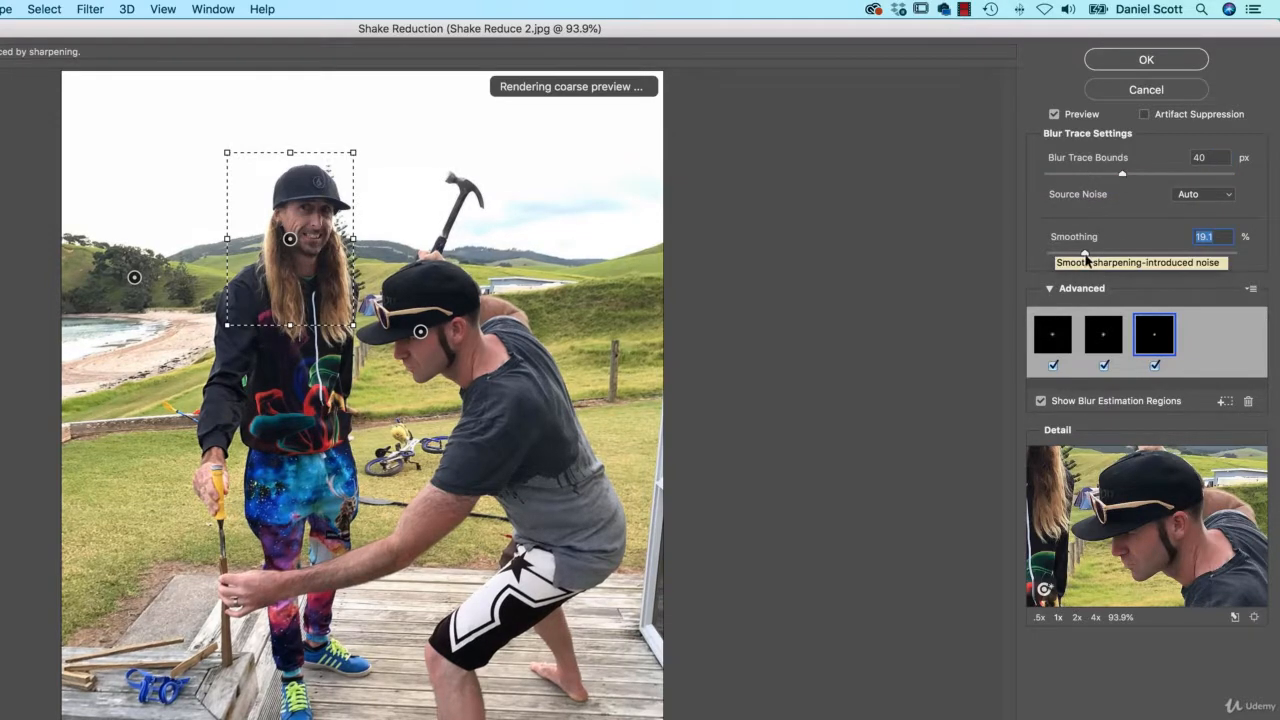
Reselect the crouching man's region, apply the Shake Reduction filter, and reopen its settings from the smart filter
click(421, 333)
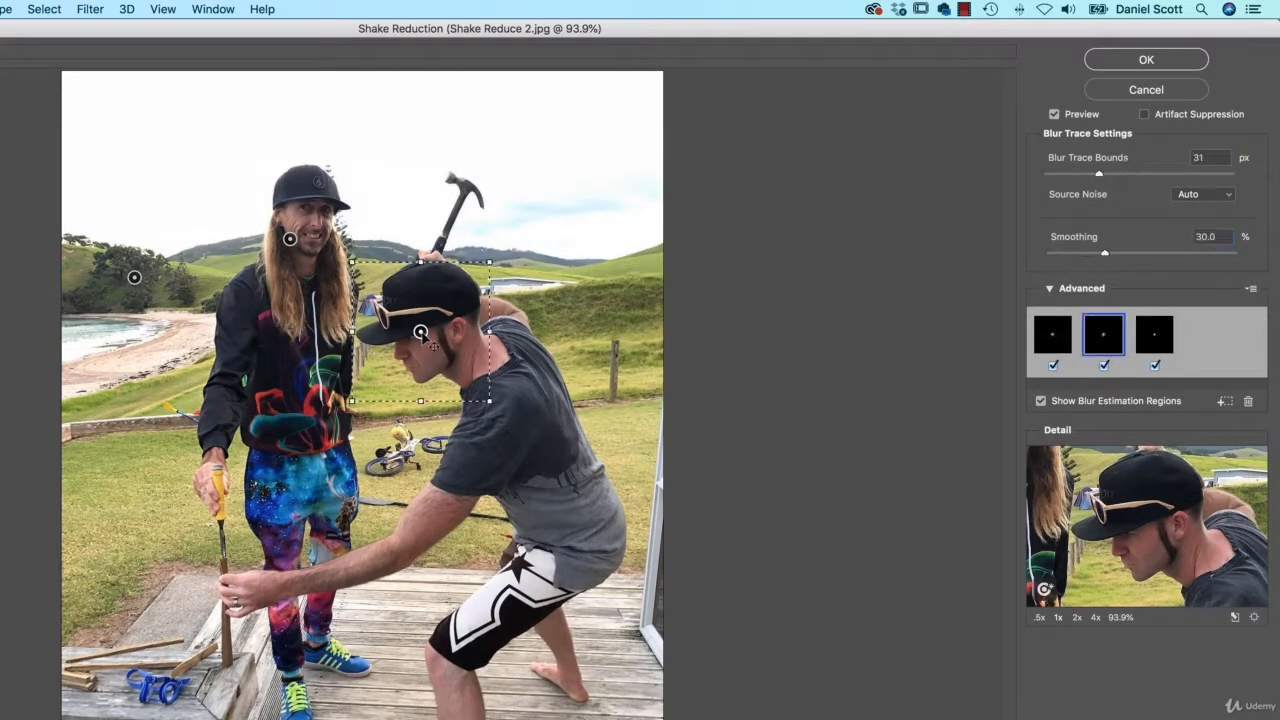
click(1157, 63)
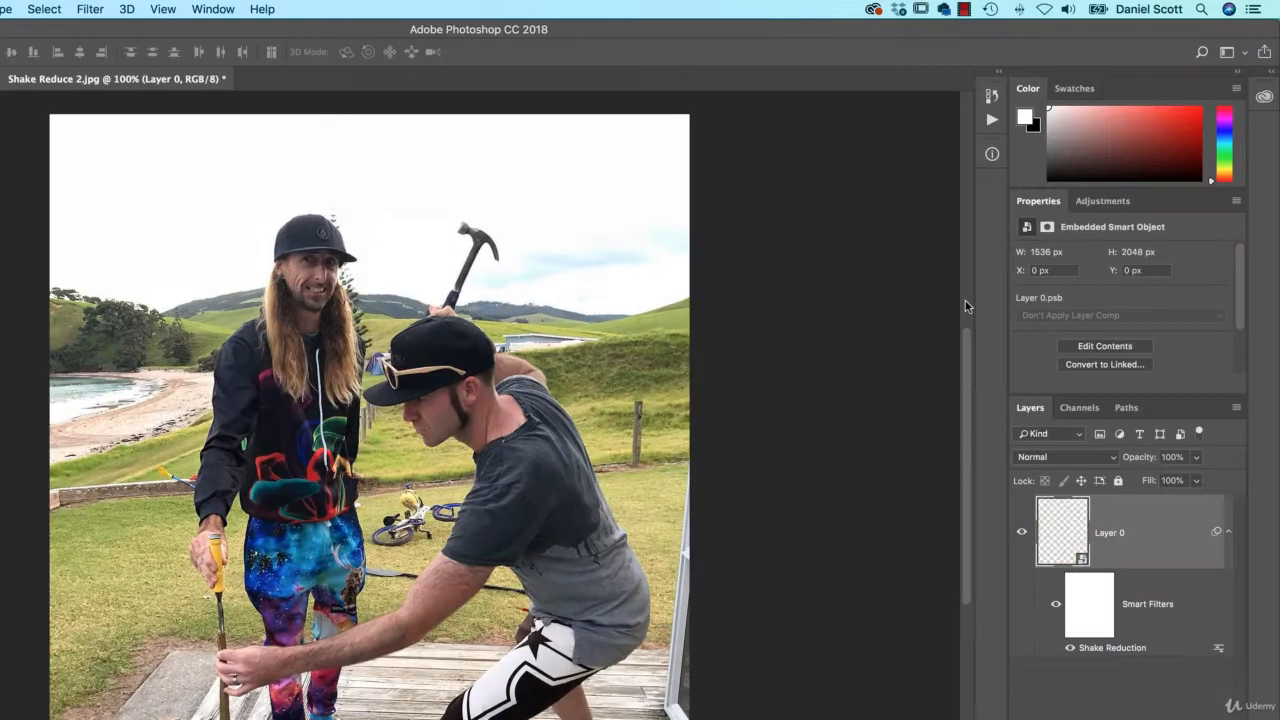
double_click(1098, 650)
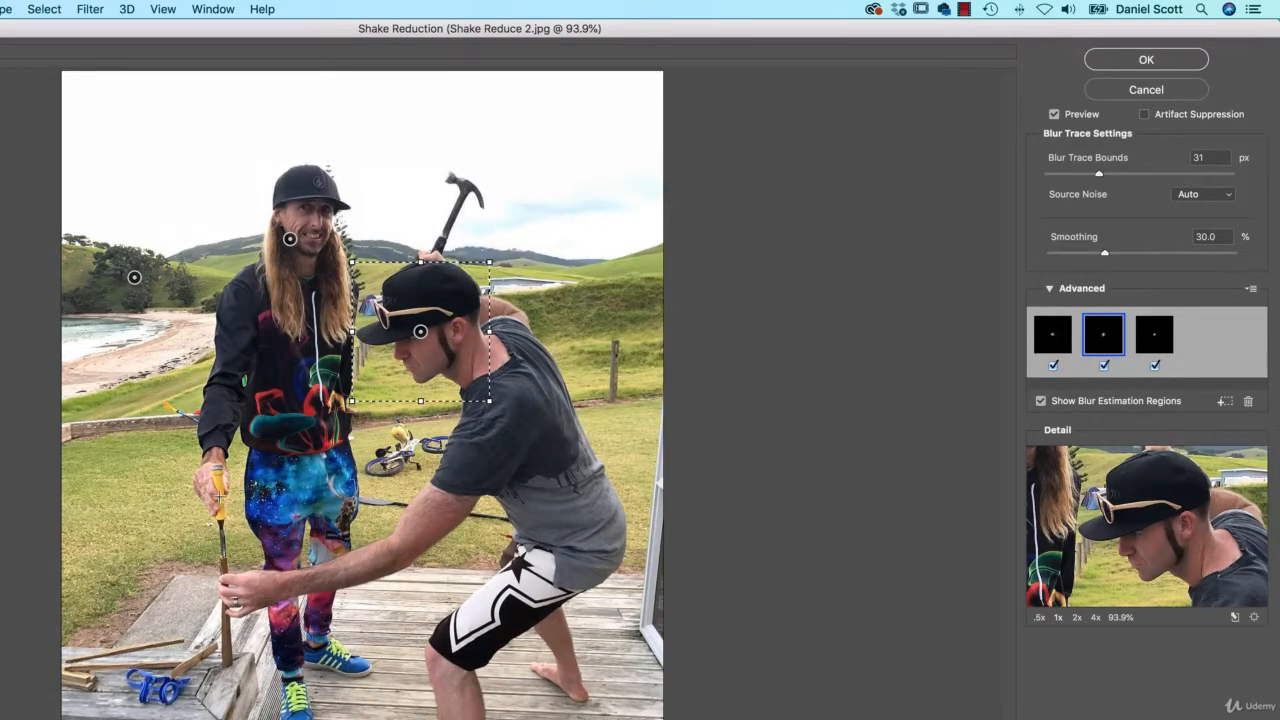
Turn on Artifact Suppression and disable the blur estimation region over the trees beside the beach
click(290, 240)
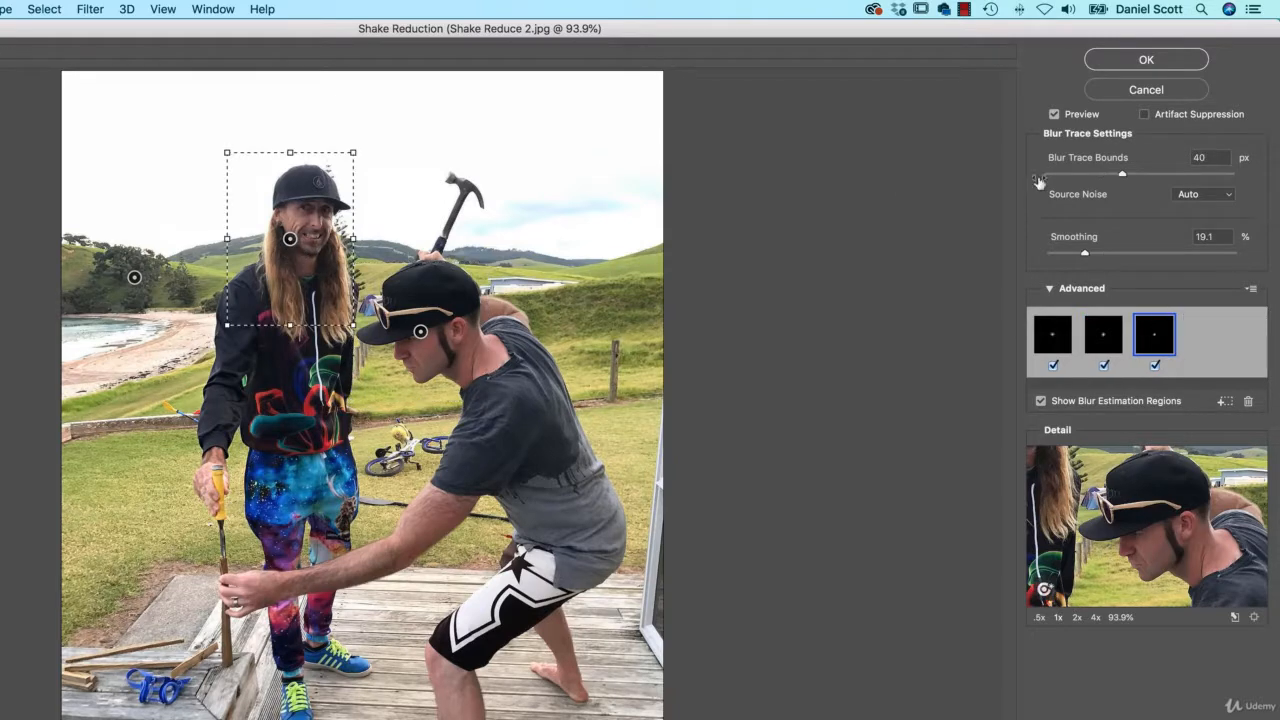
click(1163, 114)
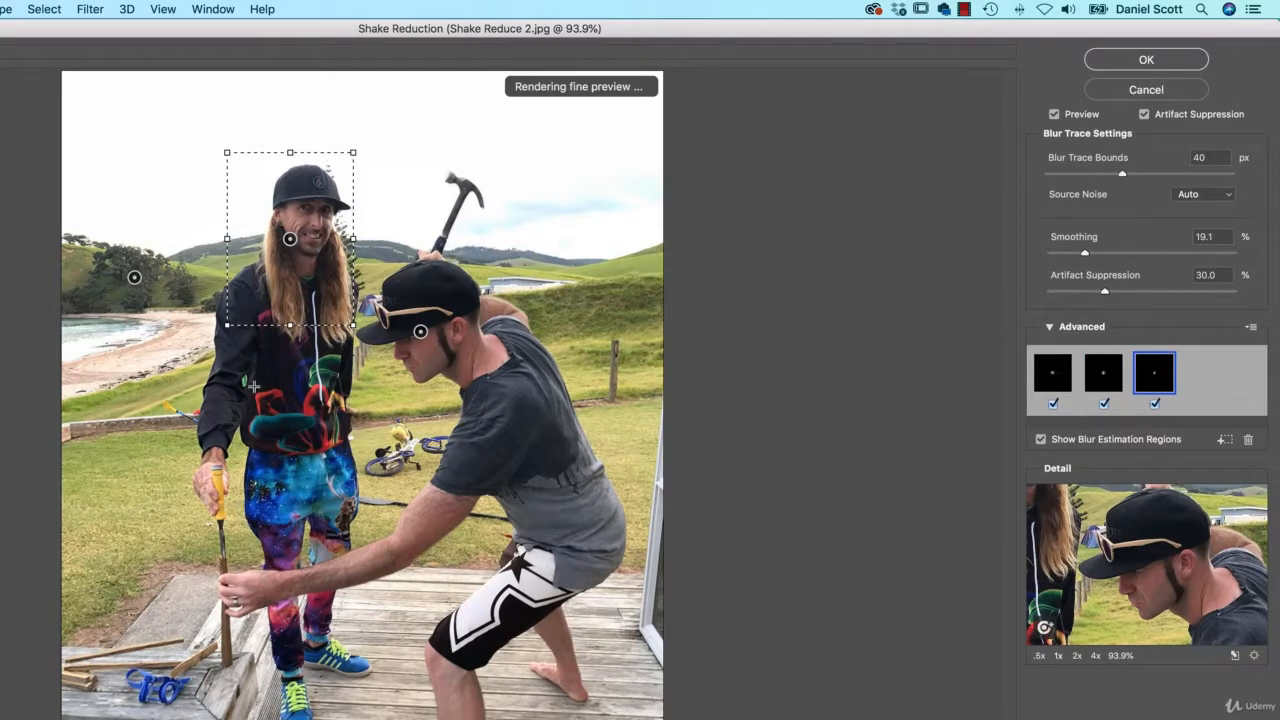
click(420, 331)
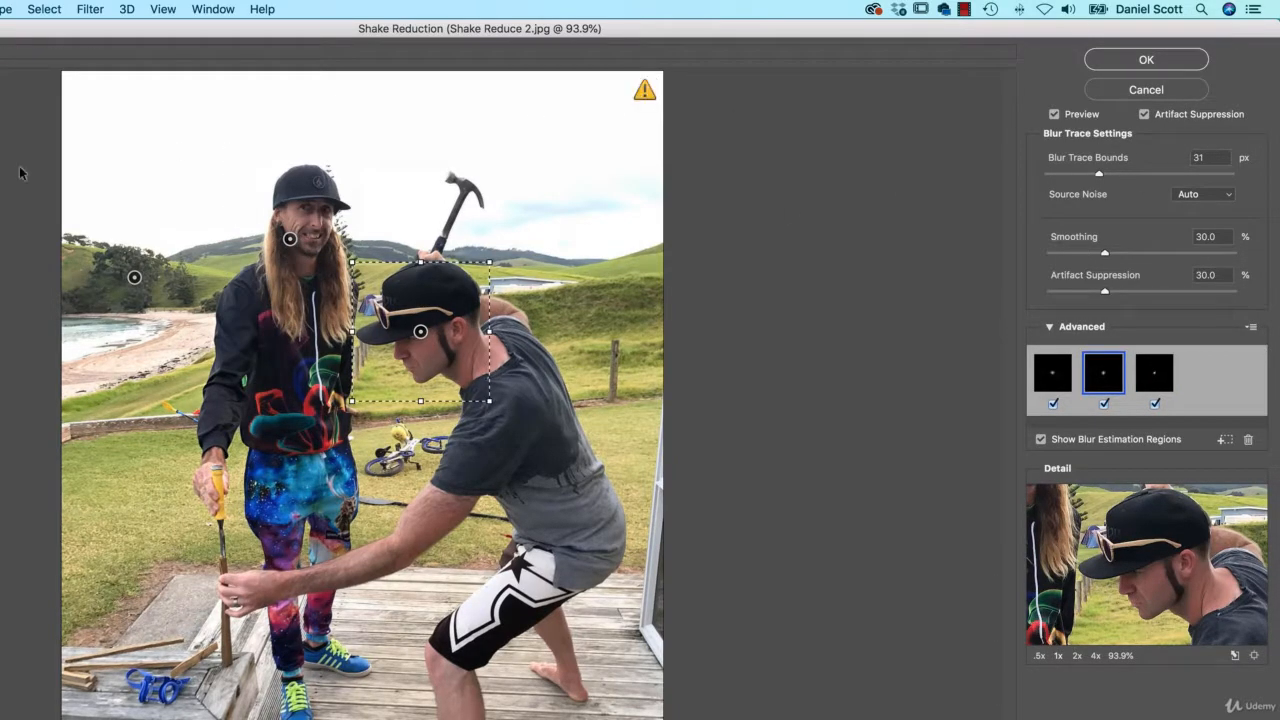
click(134, 277)
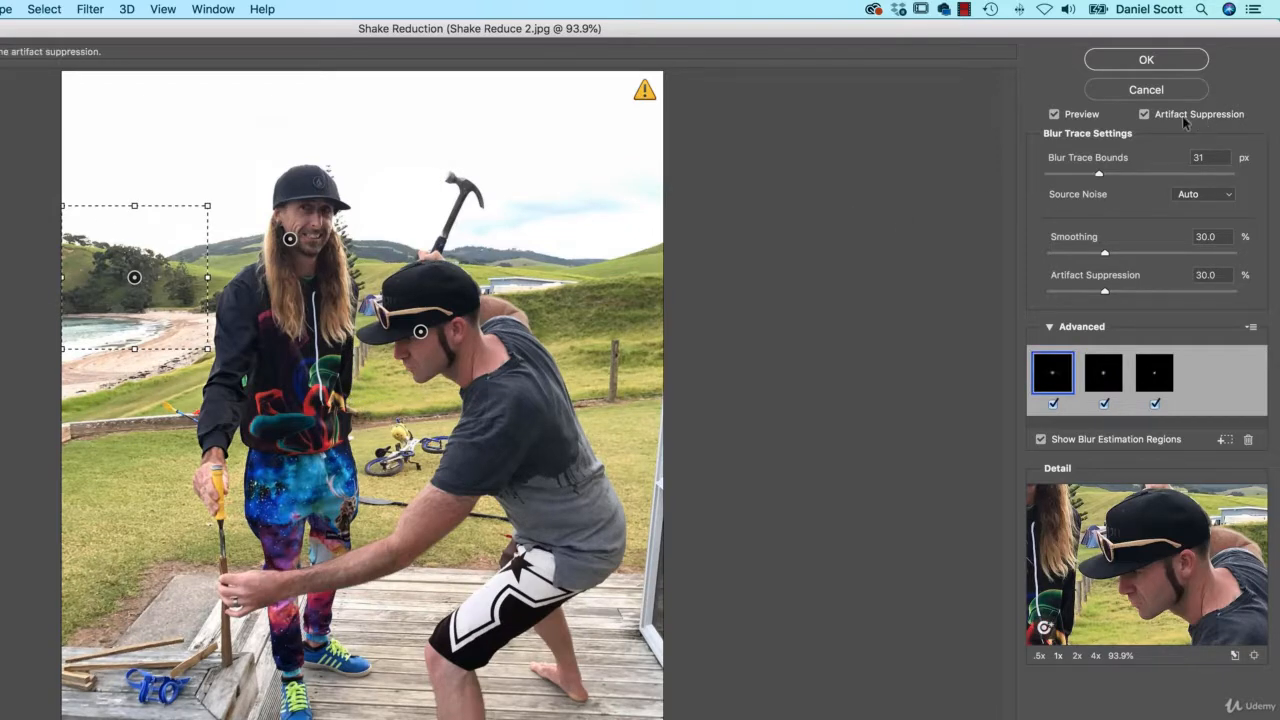
click(134, 277)
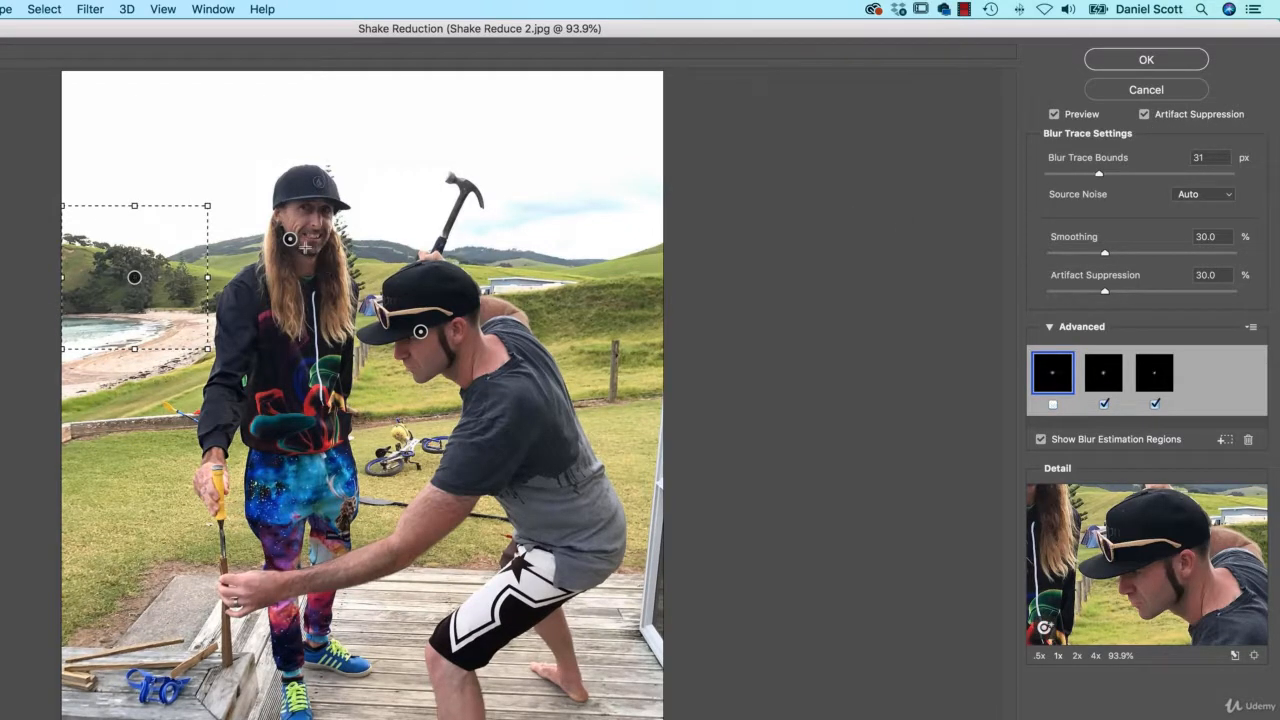
Set Blur Trace Bounds to 22 px for the long-haired man's region and apply the Shake Reduction filter
click(300, 243)
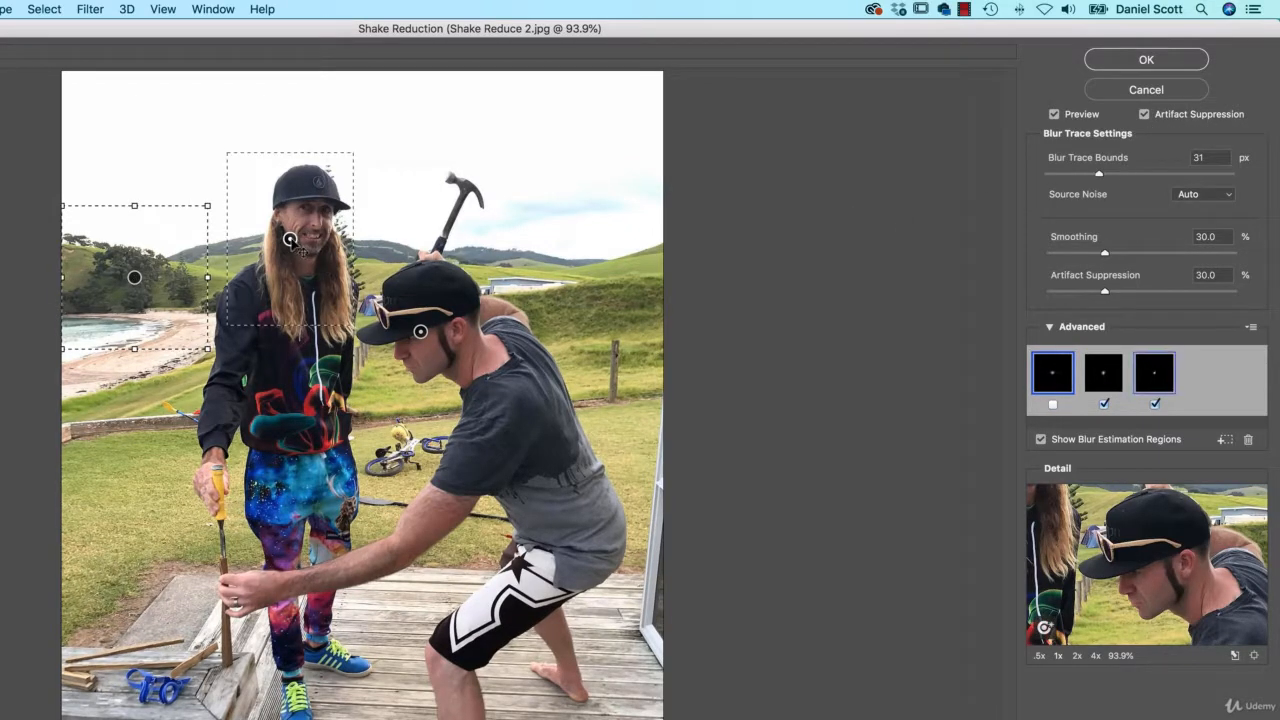
click(1080, 175)
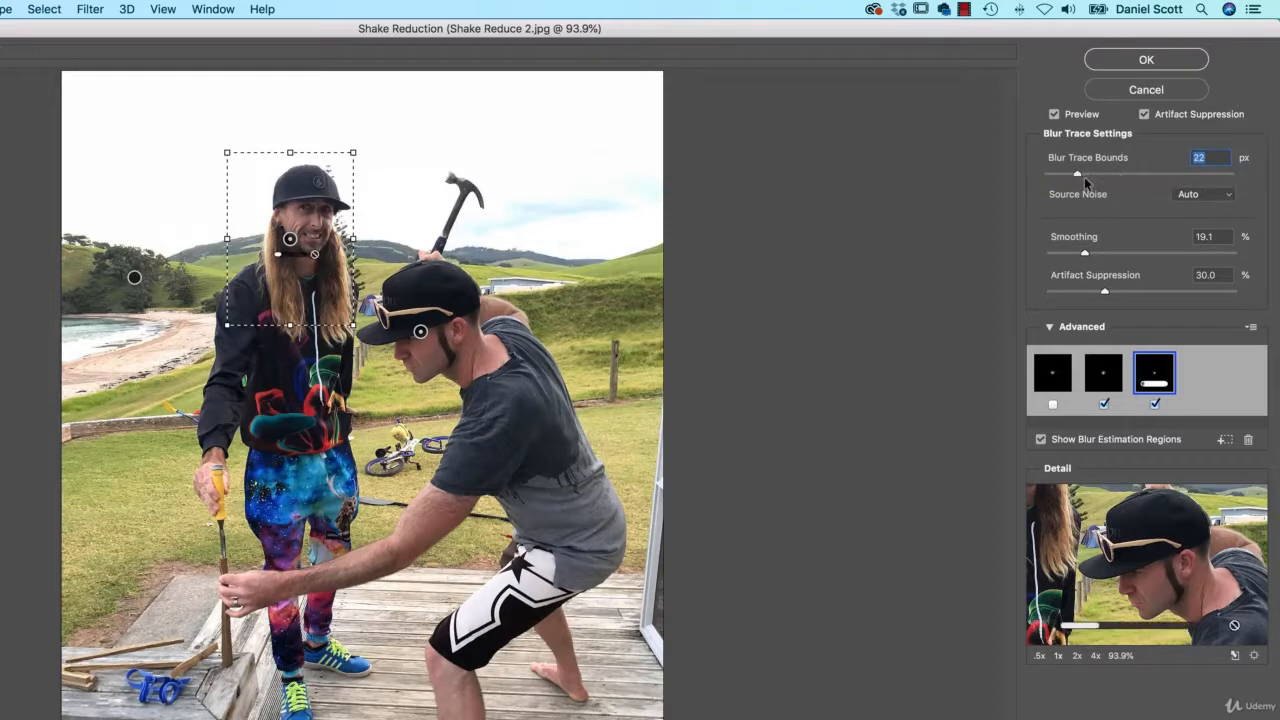
click(1202, 61)
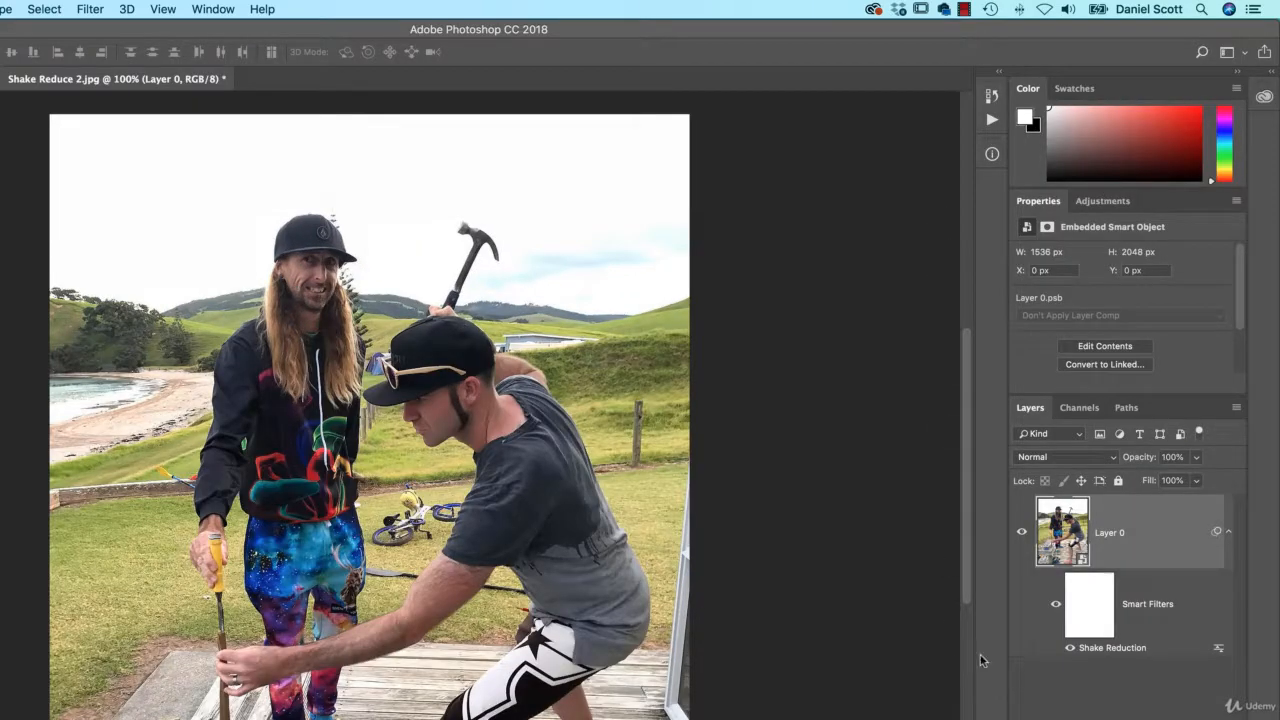
Compare the photo with and without the smart filters by repeatedly toggling their visibility, leaving them visible
click(1056, 607)
click(1057, 608)
click(1057, 608)
click(1057, 608)
click(1057, 608)
click(1056, 607)
click(1056, 607)
click(1056, 607)
click(1056, 607)
click(1056, 607)
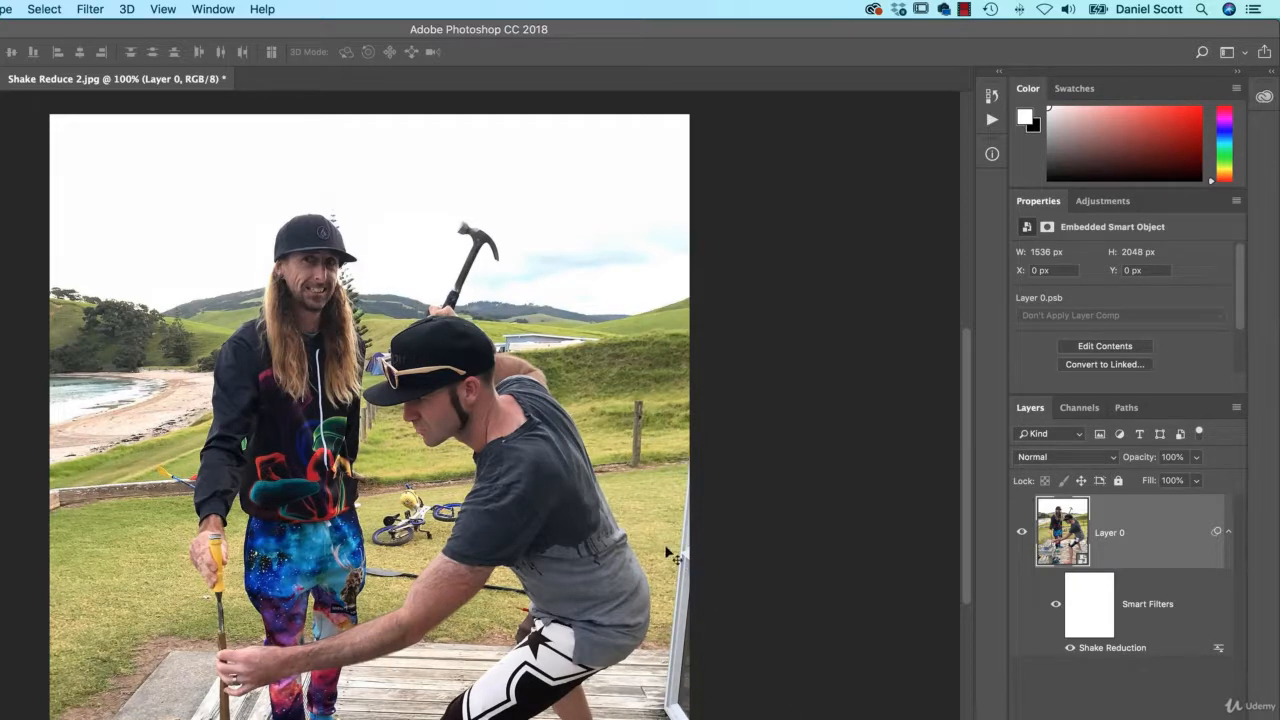